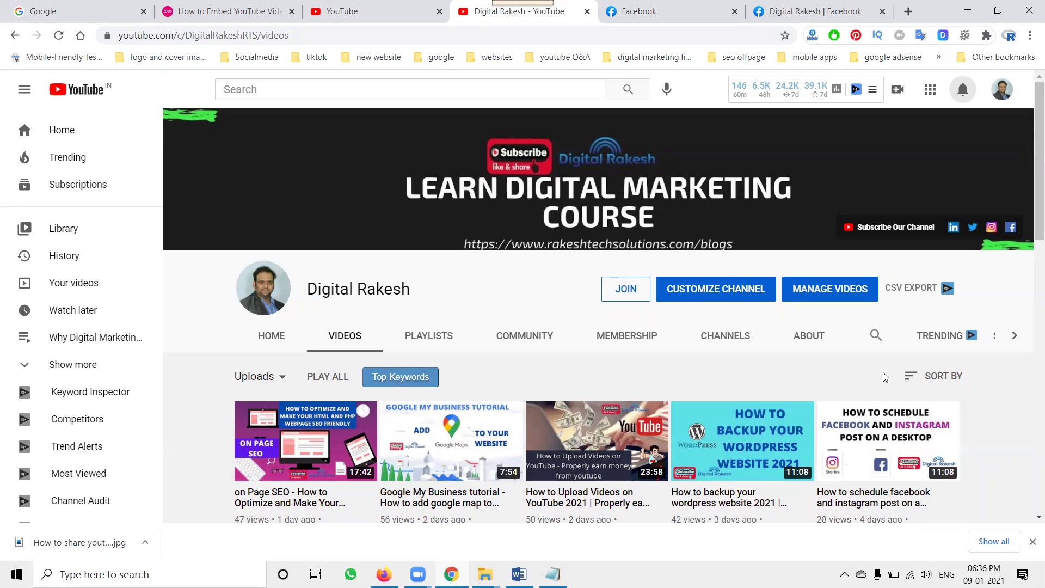
Open the channel's "on Page SEO - How to Optimize" video in a separate browser tab and pause its playback.
right_click(330, 437)
left_click(370, 266)
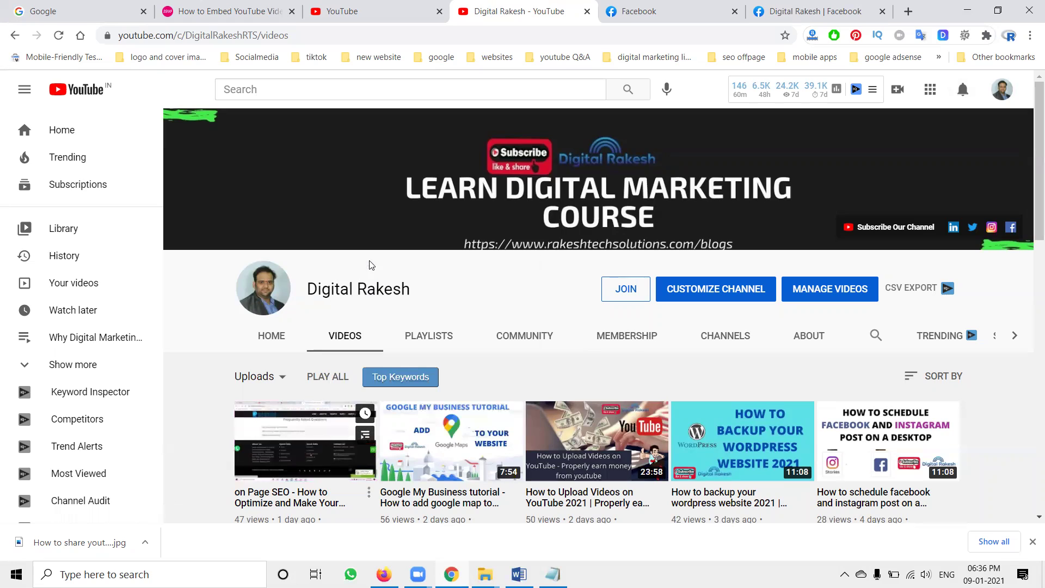
left_click(579, 11)
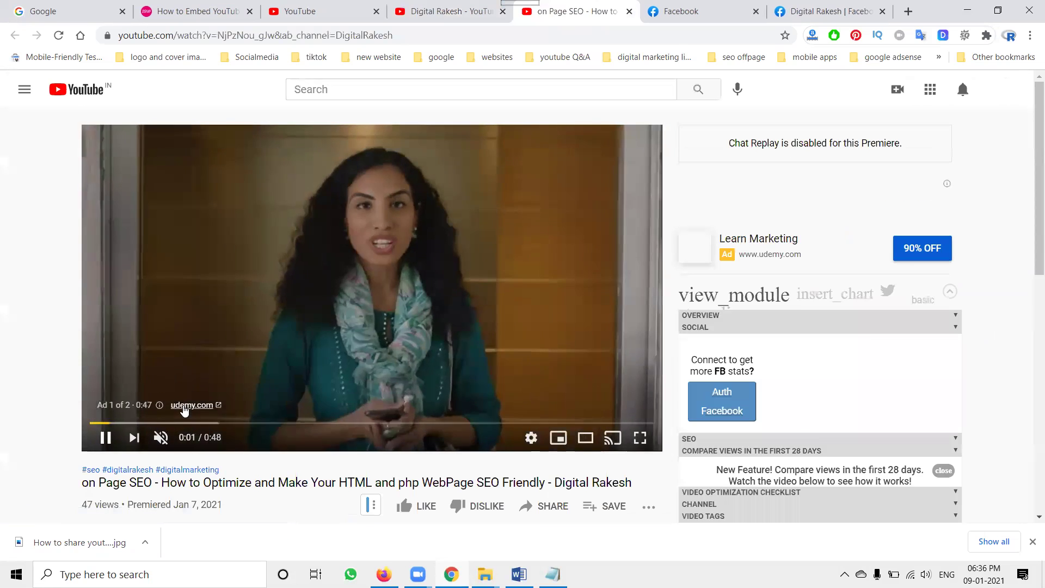
left_click(105, 437)
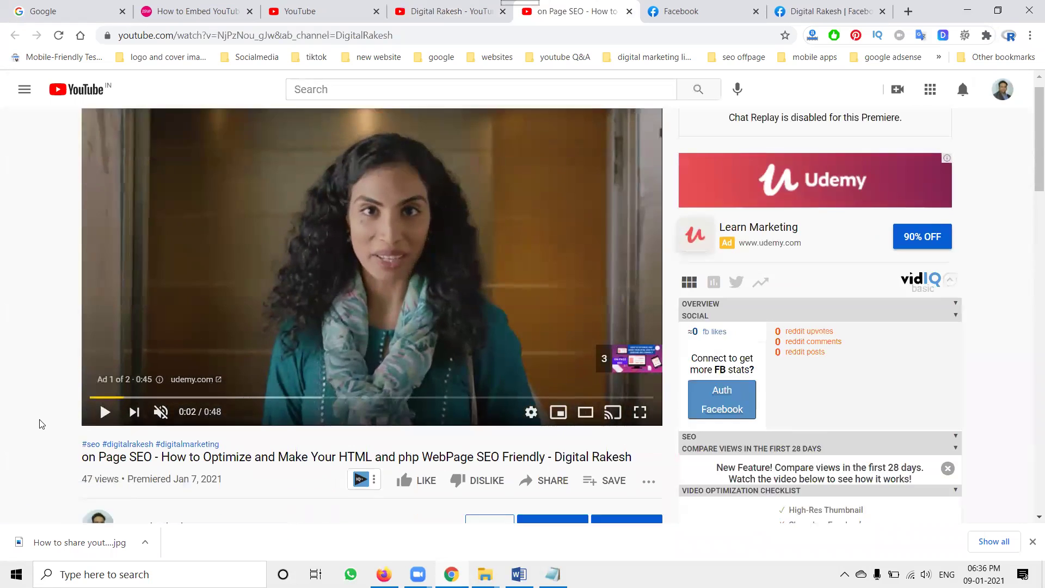
Copy the full title of the on Page SEO video from its watch page.
scroll(40, 424, "down", 3)
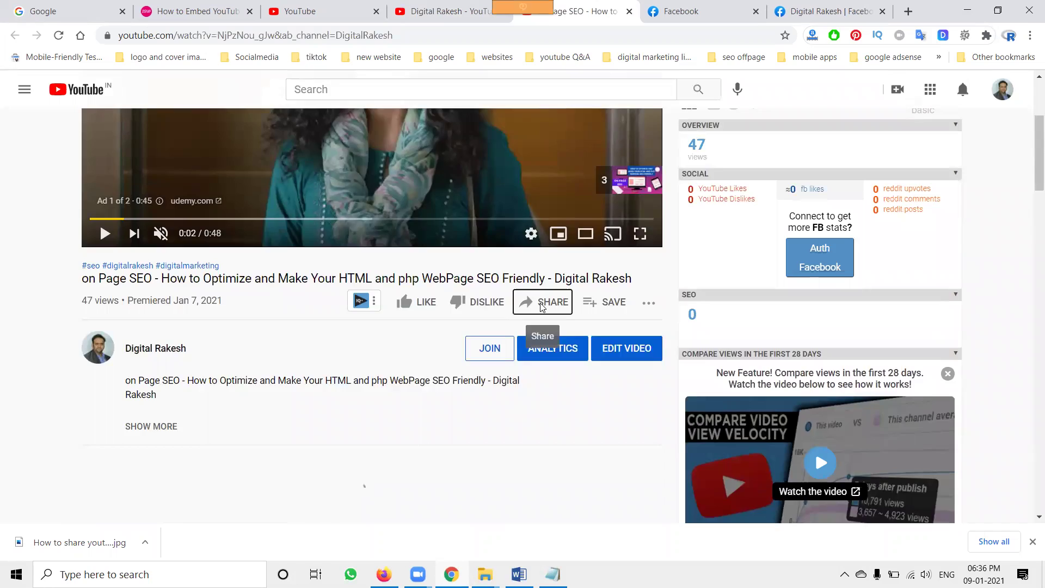
left_click(542, 307)
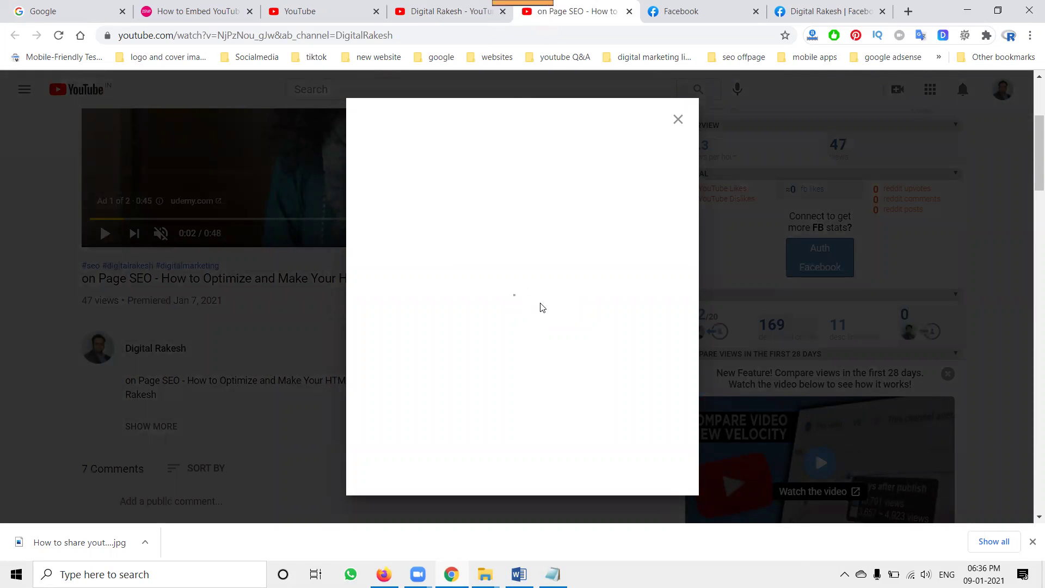
left_click(677, 120)
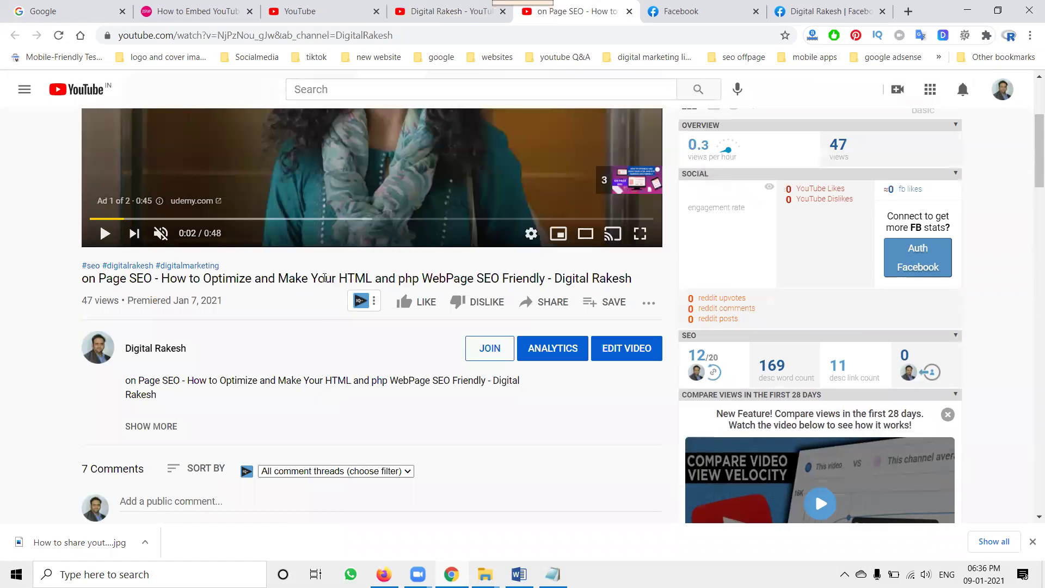
triple_click(324, 278)
right_click(342, 282)
left_click(345, 290)
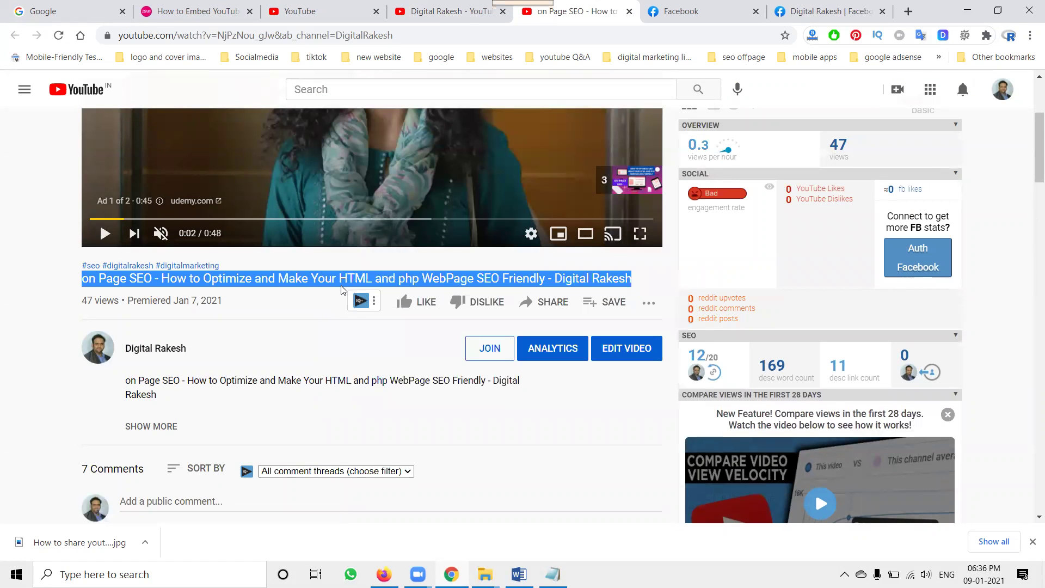
Share the video to Facebook and paste the copied video title as the post text.
left_click(561, 304)
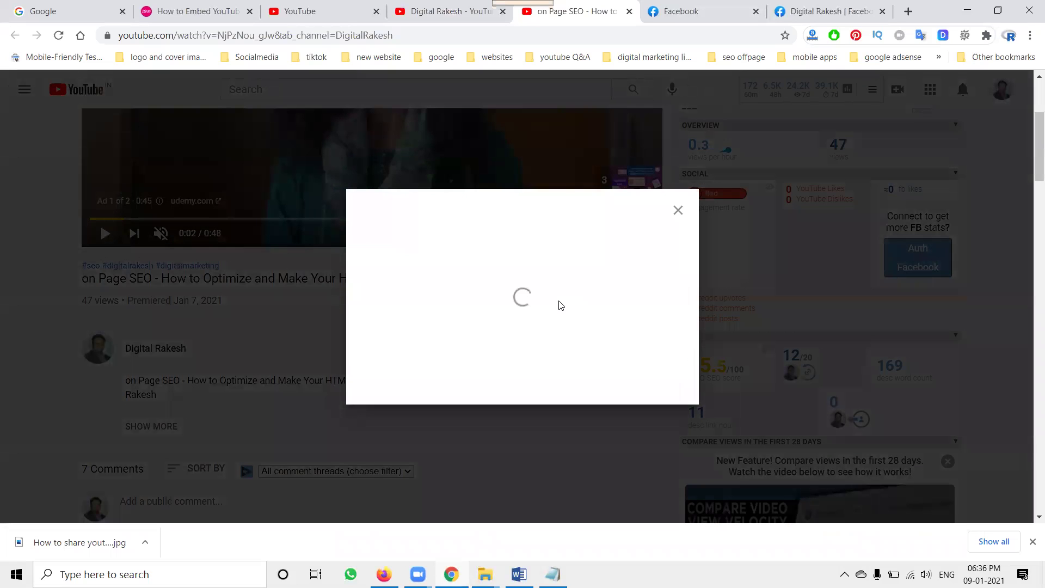
left_click(498, 300)
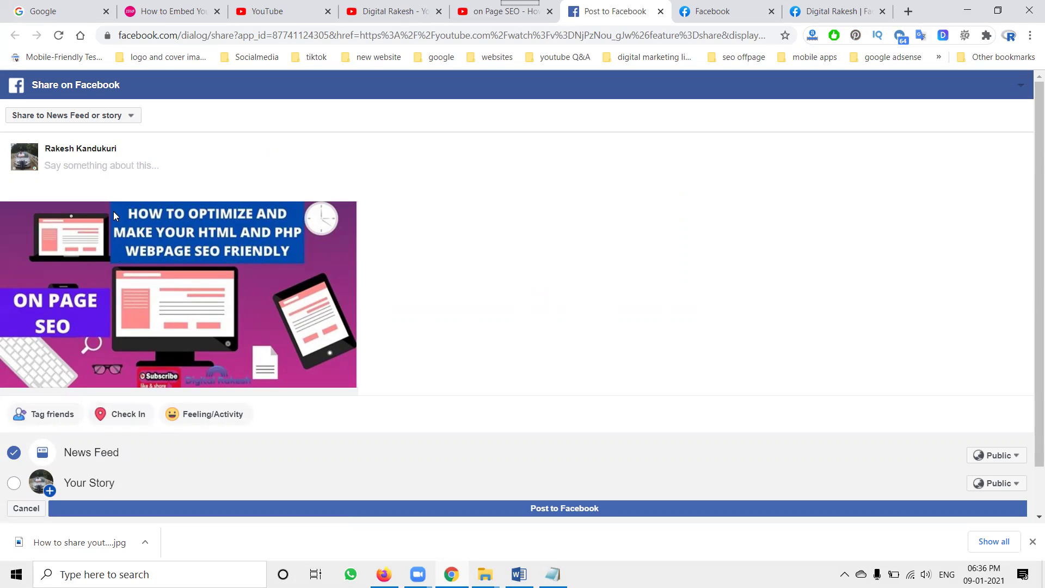
key("ctrl+v")
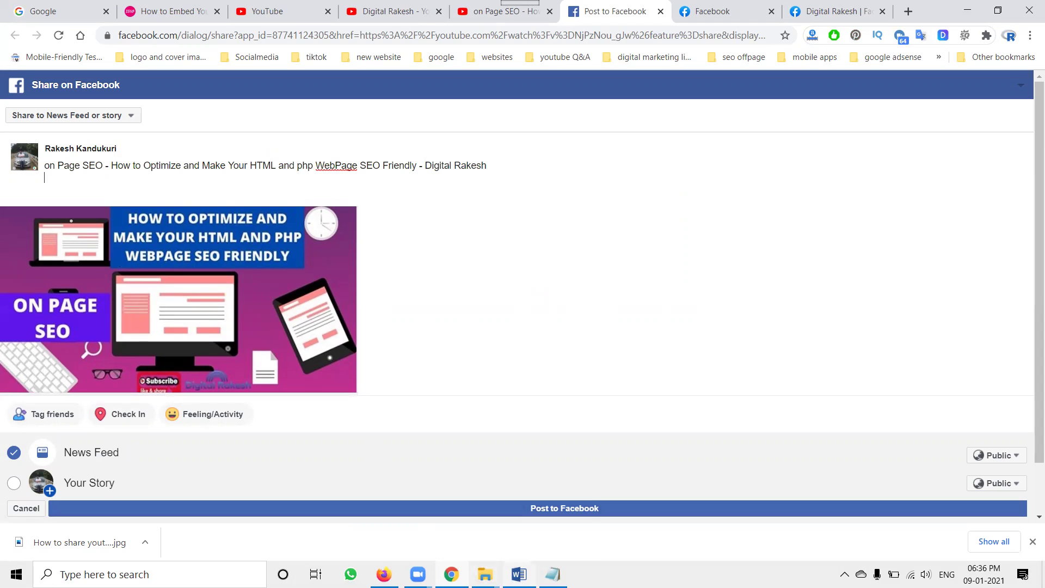
Copy the promotional text and hashtags from the Word document into the Facebook post, leaving a blank line below the title.
key("alt+Tab")
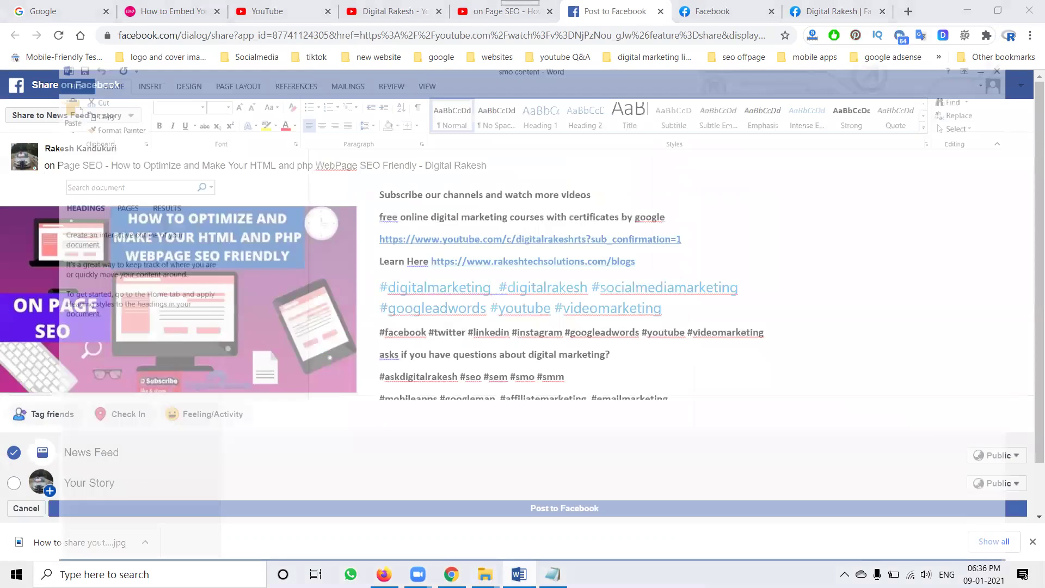
key("ctrl+c")
key("alt+Tab")
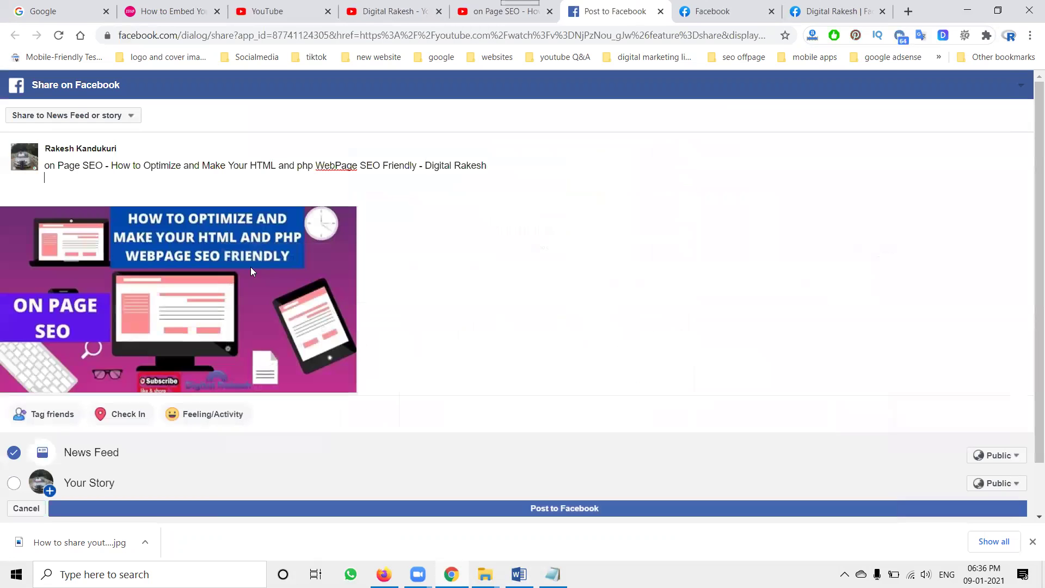
key("ctrl+v")
left_click(504, 168)
key("Return")
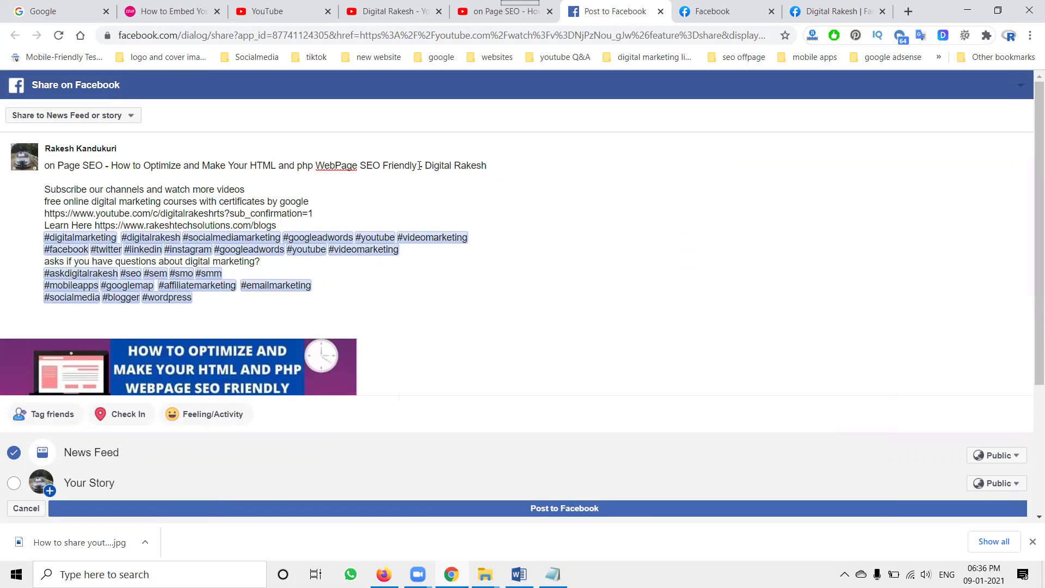
Replace the plain channel name in the post's title line with a tag of the Digital Rakesh page with 374 likes.
left_click(428, 165)
type("@")
key("BackSpace")
key("BackSpace")
key("BackSpace")
key("BackSpace")
key("BackSpace")
key("BackSpace")
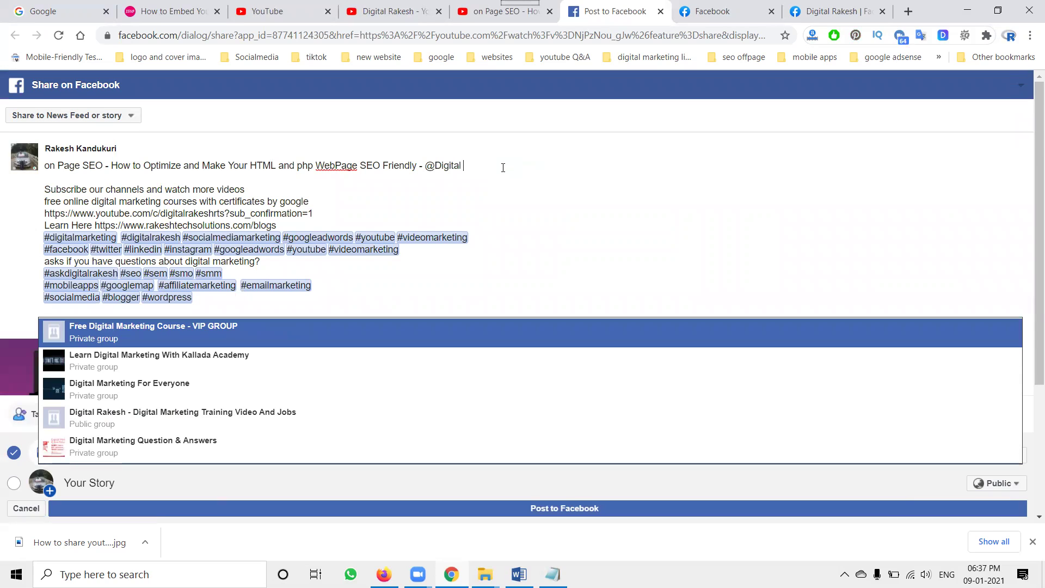
type("rakesh")
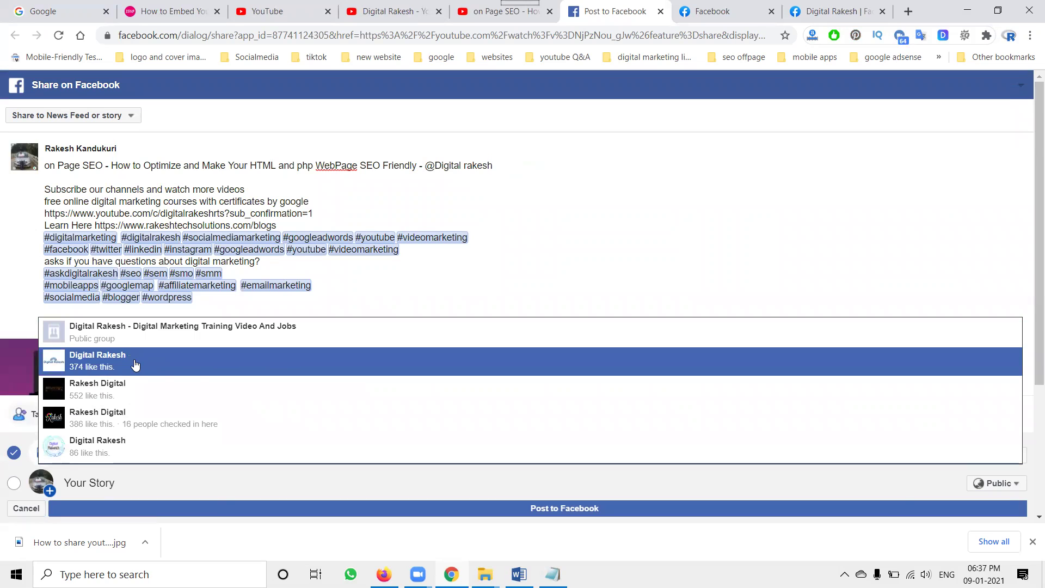
left_click(136, 364)
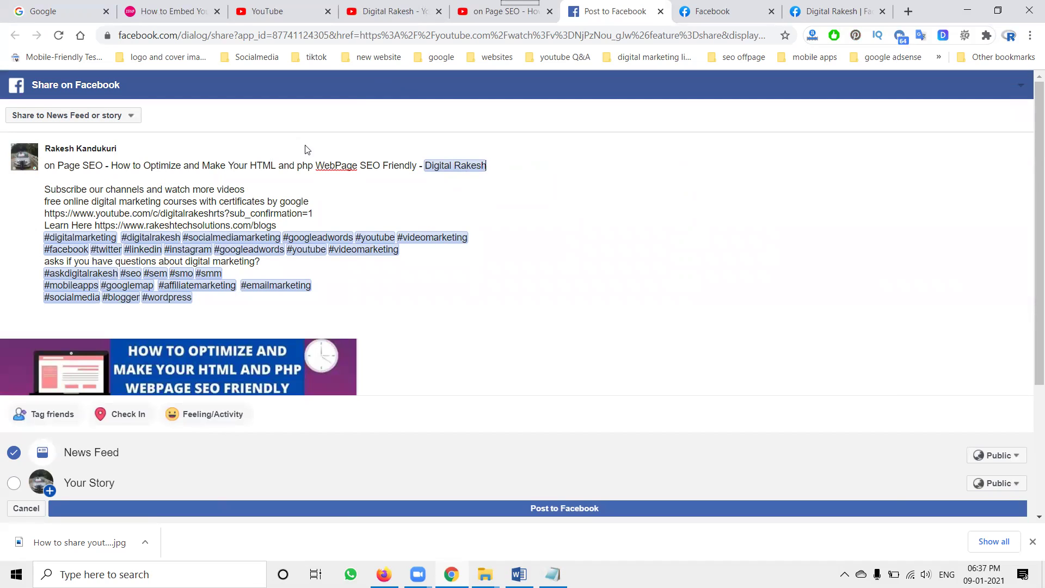
Change the share destination to a friend's timeline and select the friend by name.
left_click(125, 120)
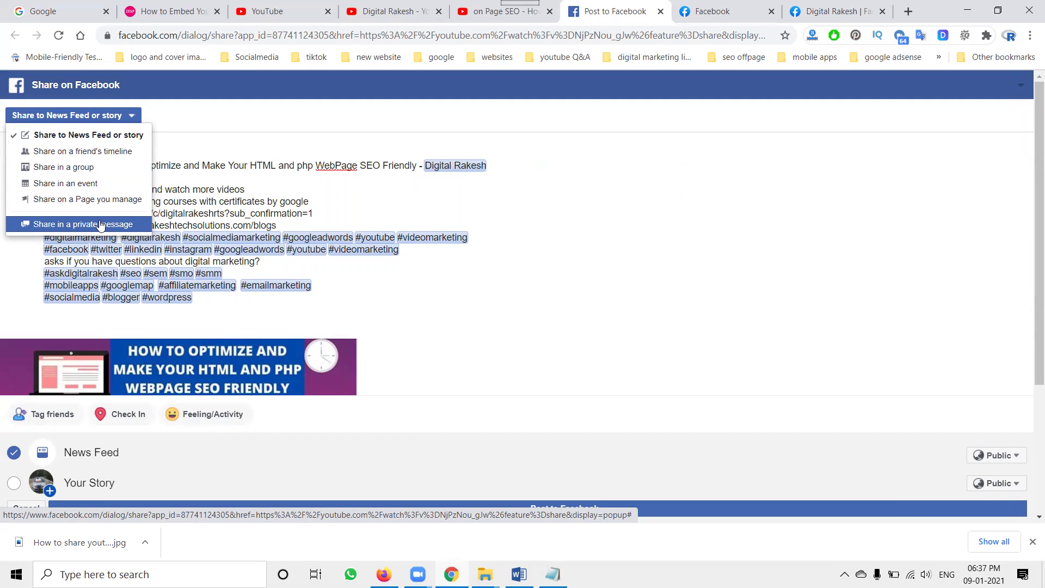
left_click(101, 147)
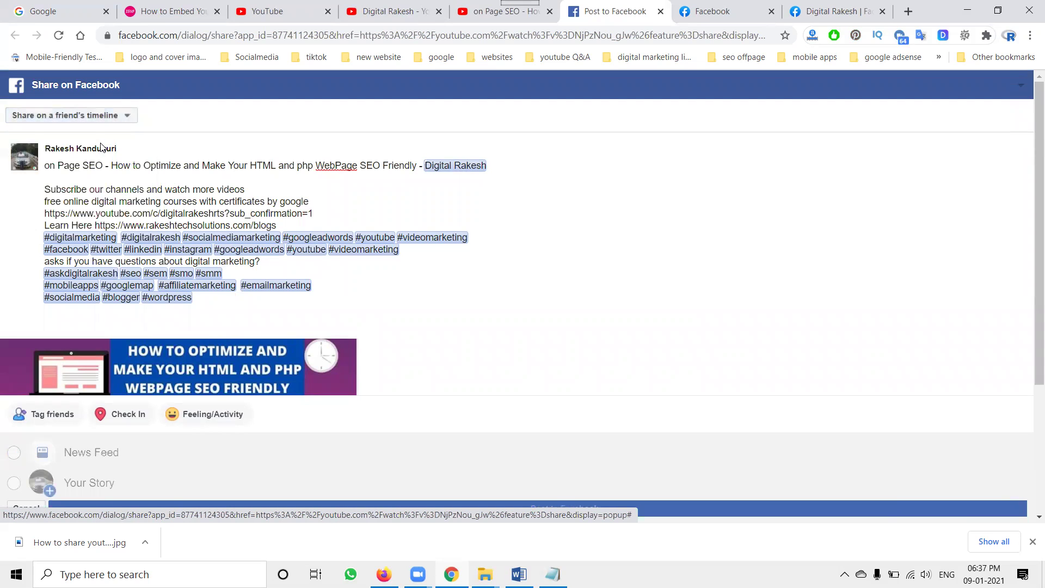
type("mani")
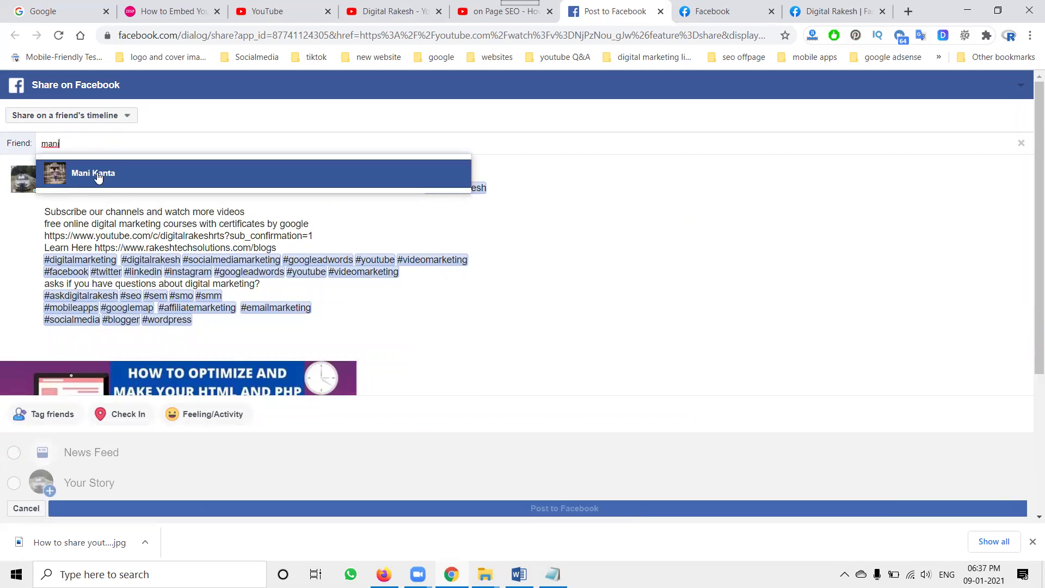
left_click(97, 177)
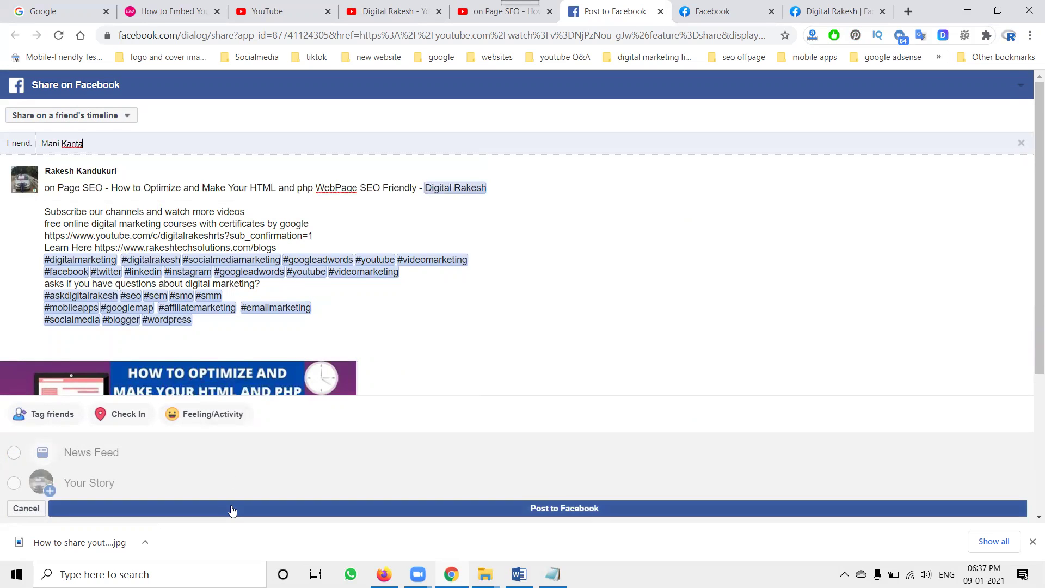
Copy the entire post text for reuse and publish the post to Facebook.
left_click(304, 334)
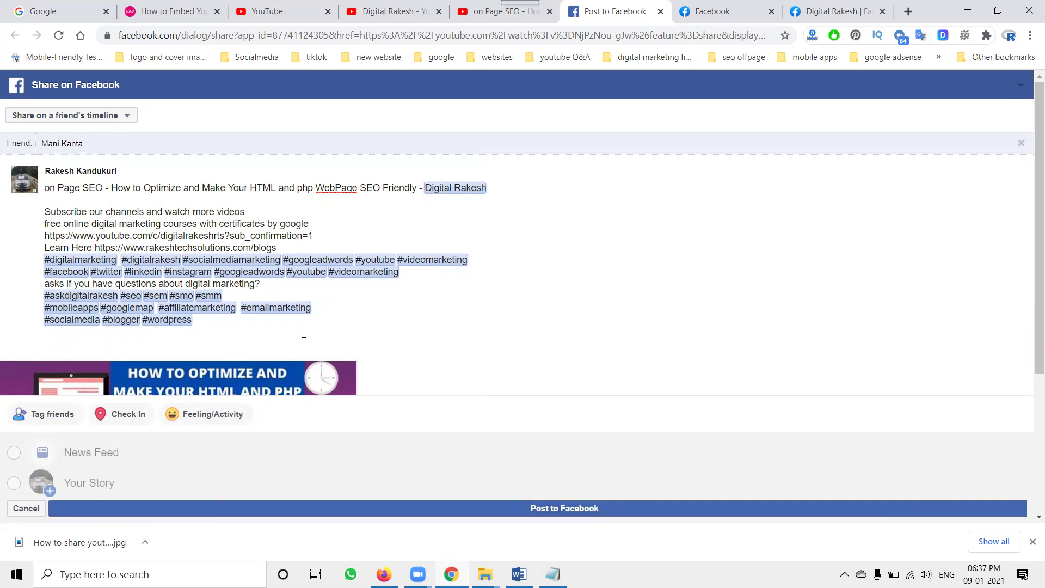
key("ctrl+a")
key("ctrl+c")
left_click(303, 510)
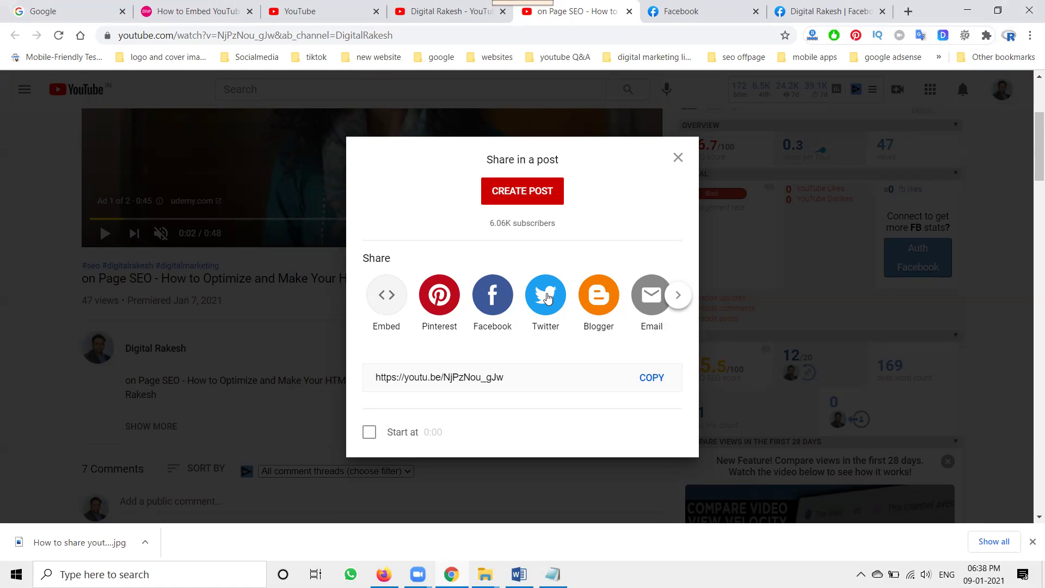
Examine the recent posts on the Digital Rakesh Facebook page, reloading it to check for new ones.
left_click(812, 13)
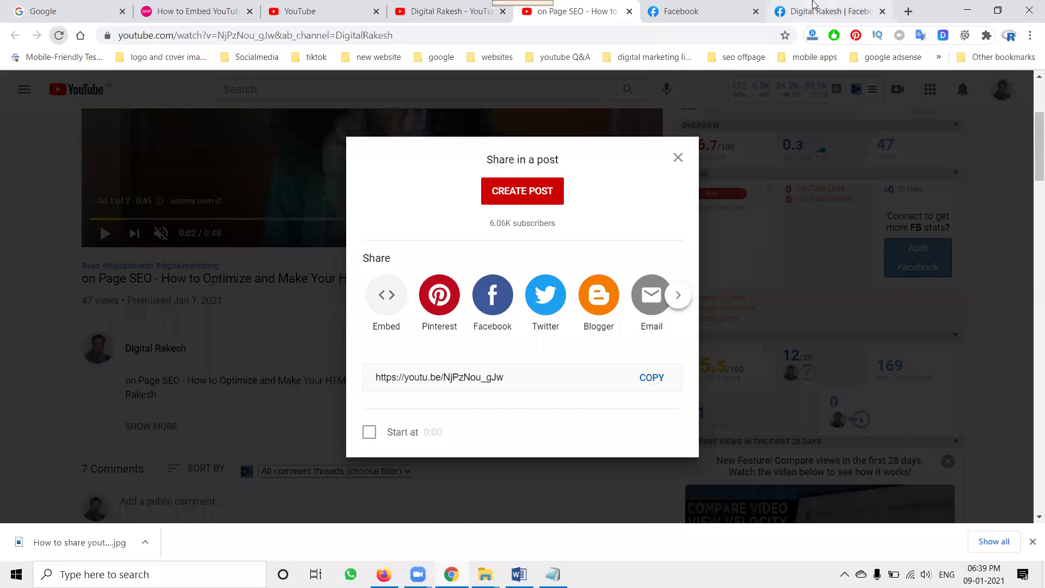
left_click(815, 11)
scroll(777, 305, "down", 4)
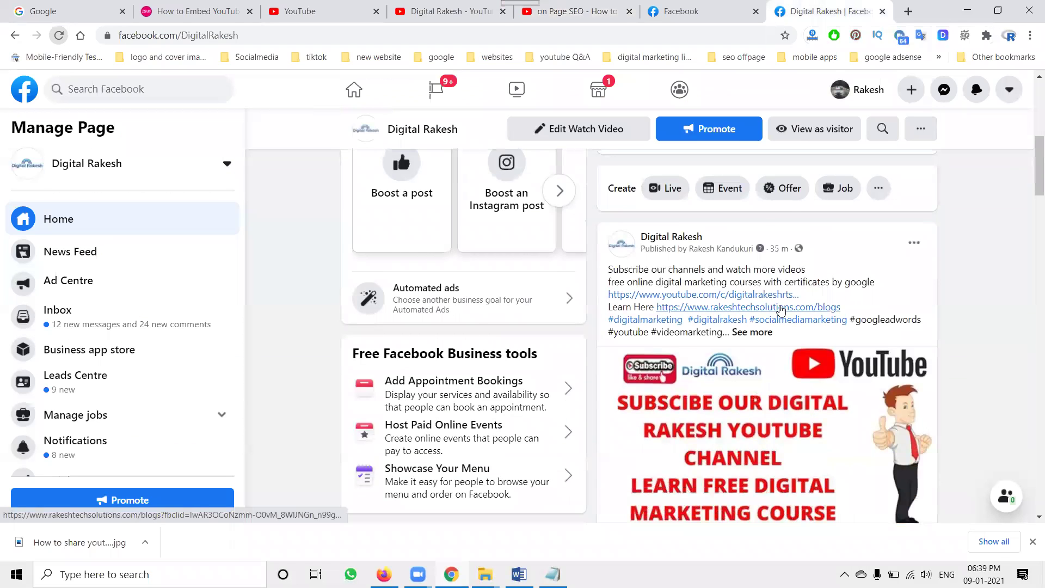
scroll(436, 273, "down", 3)
left_click(60, 37)
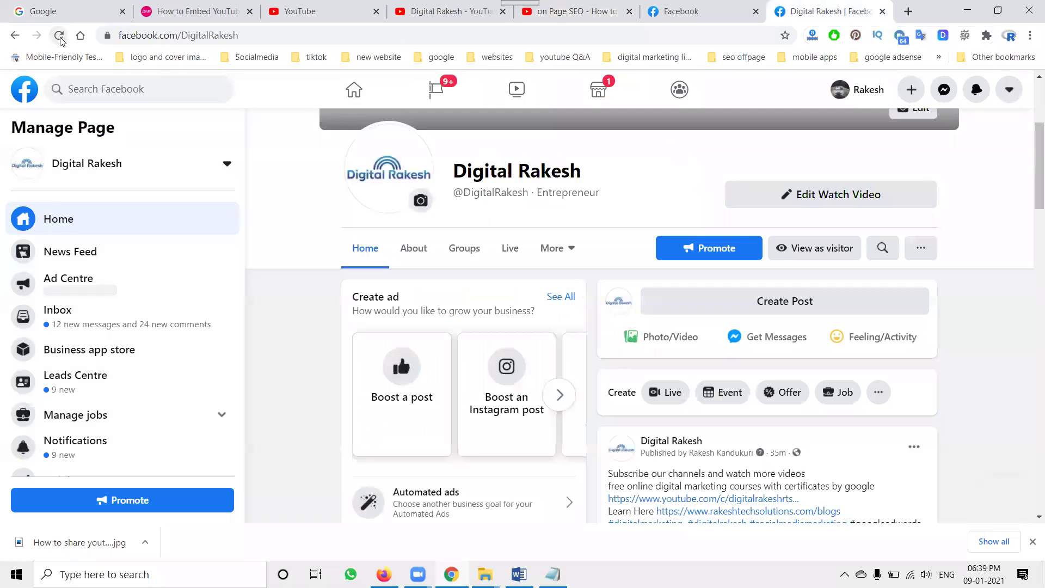
scroll(891, 249, "down", 8)
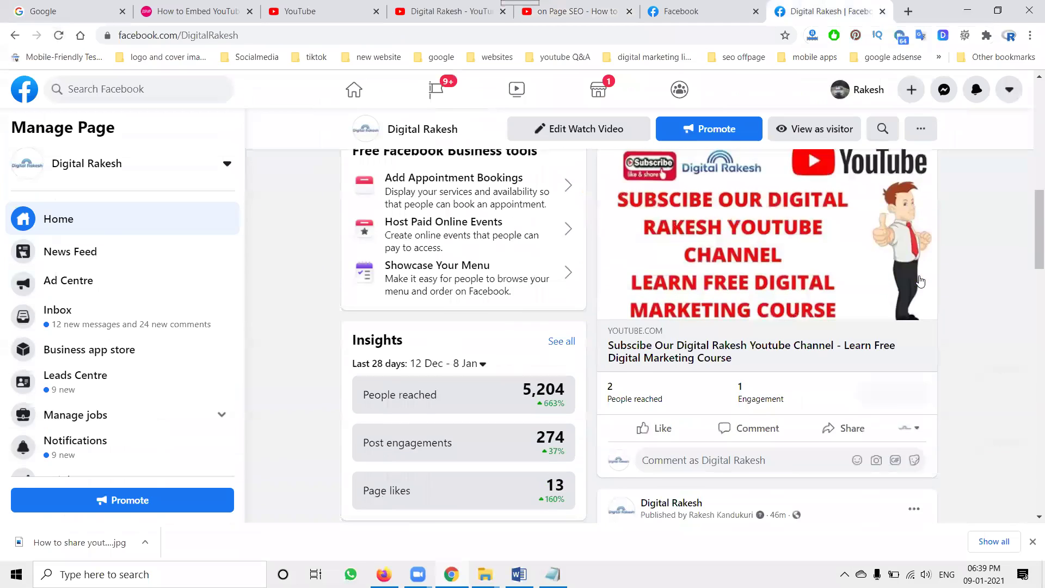
scroll(922, 281, "down", 3)
scroll(918, 277, "up", 6)
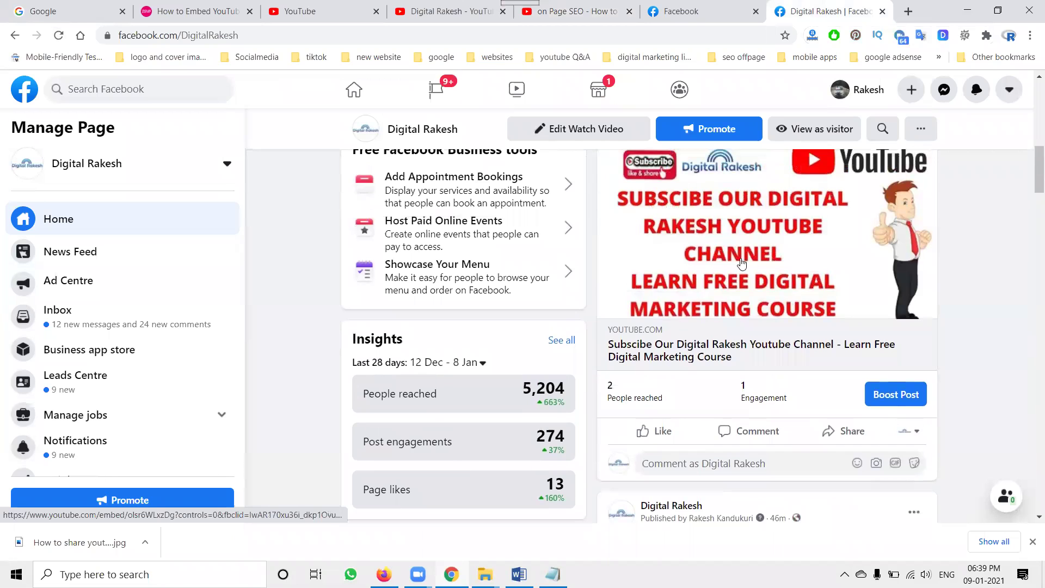
scroll(726, 264, "up", 1)
scroll(726, 264, "up", 1)
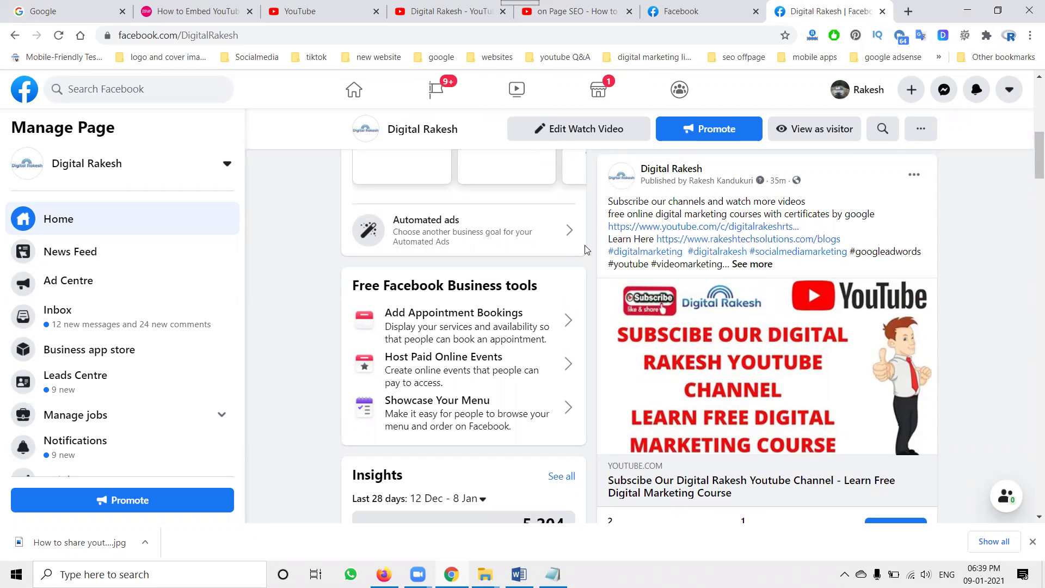
key("F5")
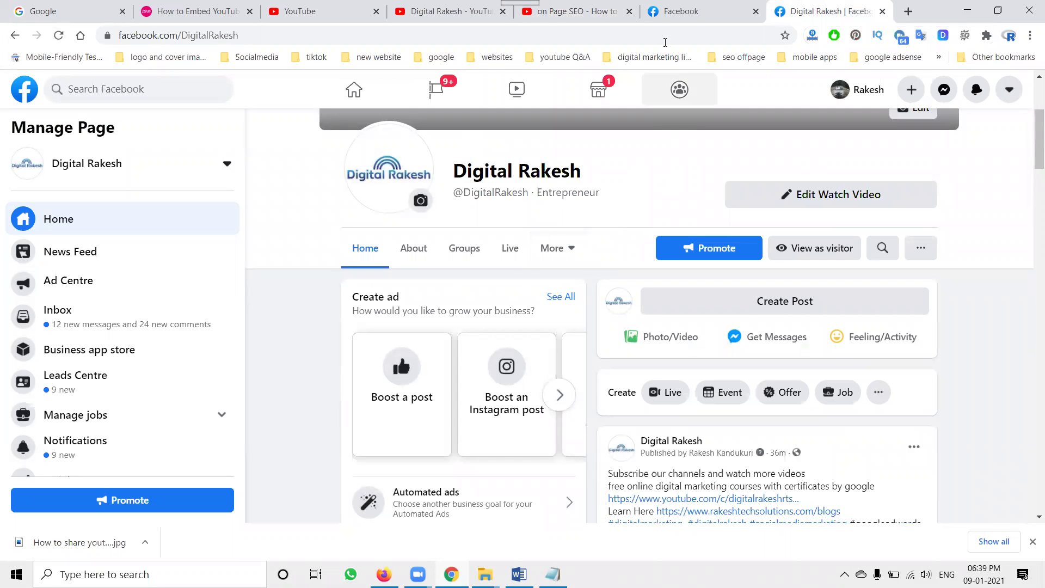
Start another Facebook share of the on Page SEO video and paste the copied post text into it.
left_click(603, 12)
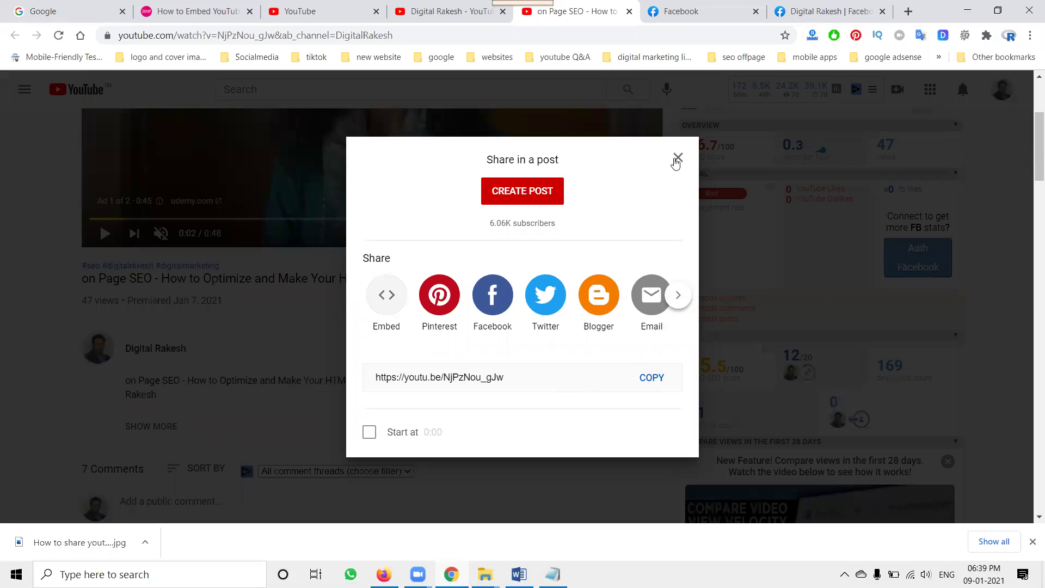
left_click(497, 299)
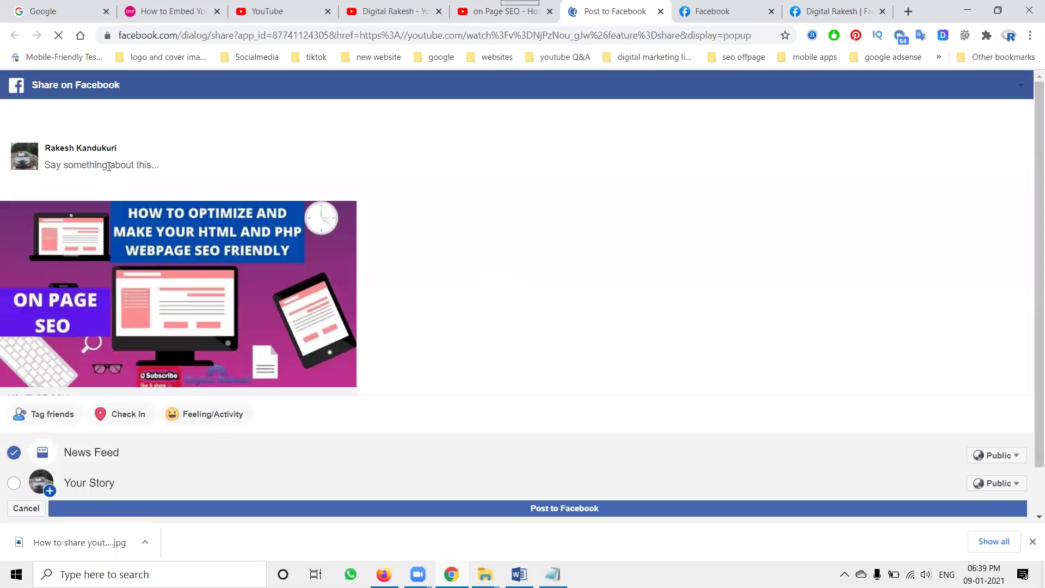
left_click(109, 166)
key("ctrl+v")
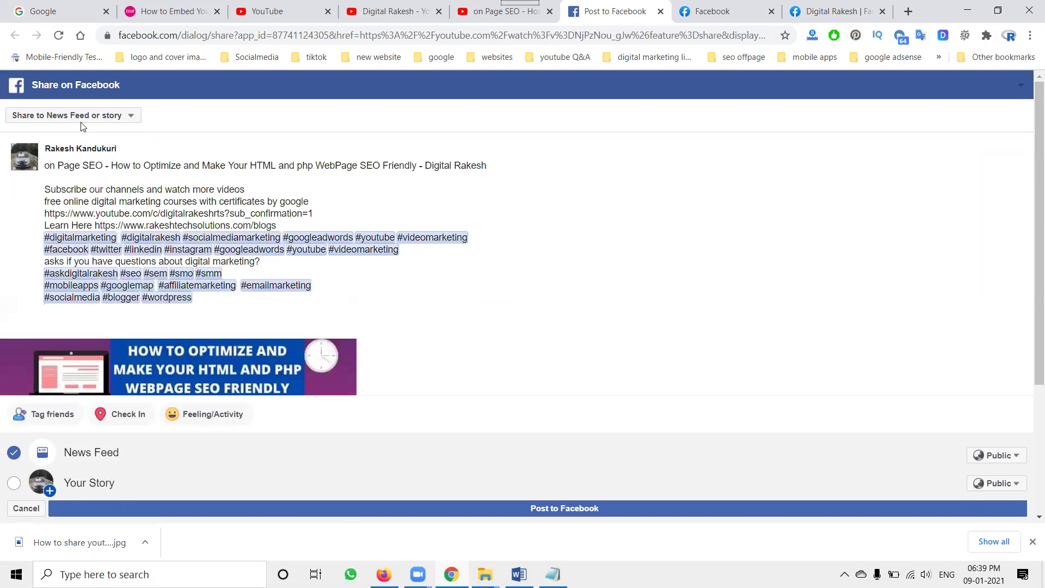
Set the share destination to the Digital Rakesh page among the managed pages and publish the on Page SEO post.
left_click(82, 116)
left_click(87, 198)
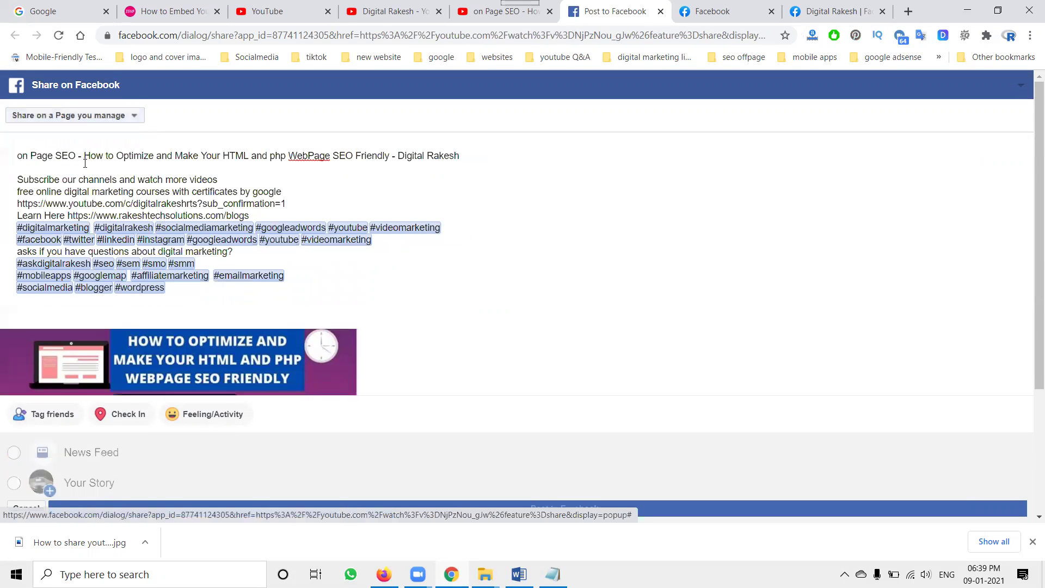
left_click(81, 147)
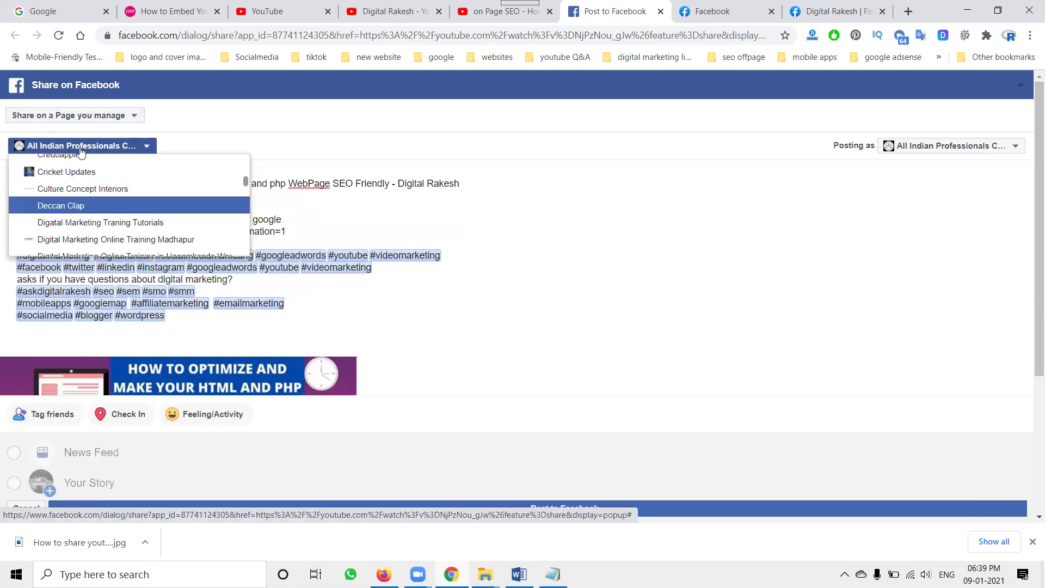
scroll(98, 212, "down", 4)
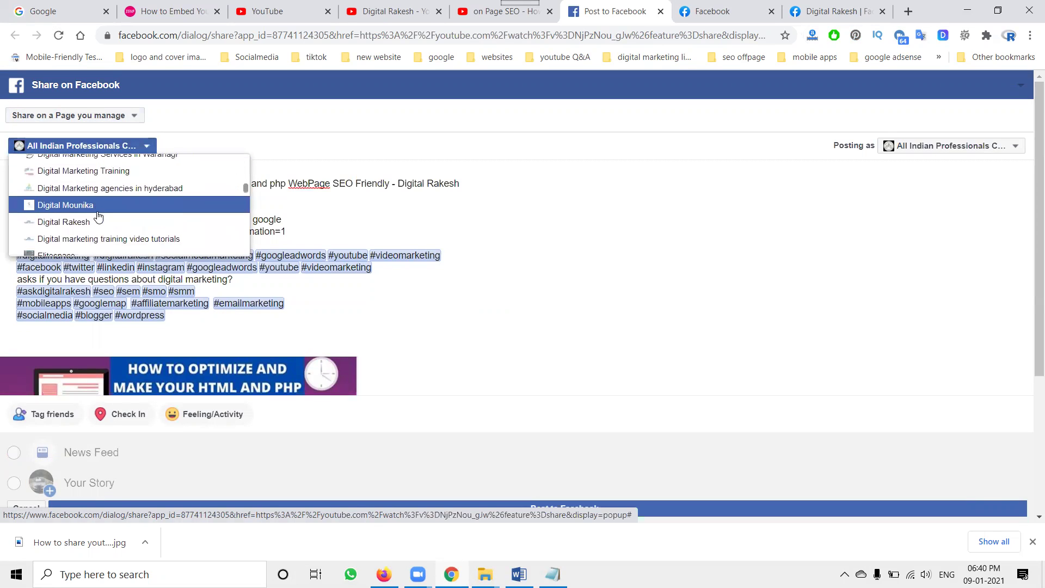
left_click(99, 222)
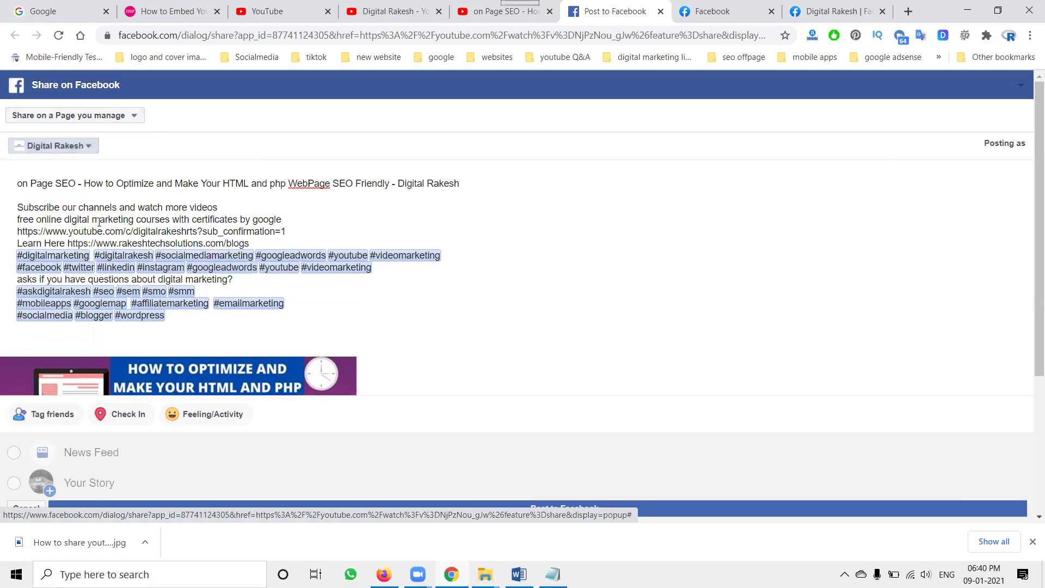
left_click(301, 508)
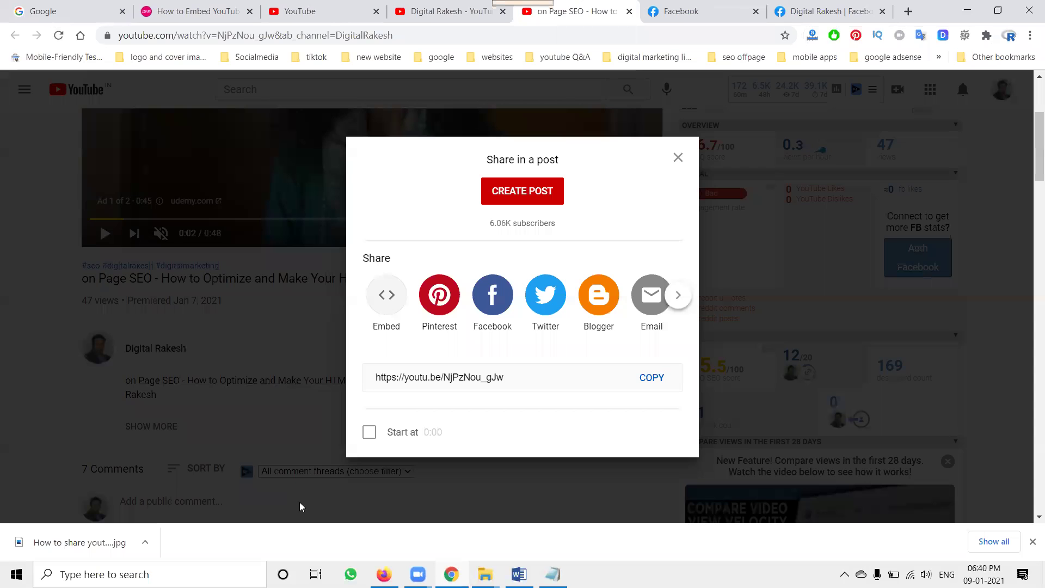
Reload the Digital Rakesh page, examine the newest post and test its video link, closing the opened video.
left_click(816, 12)
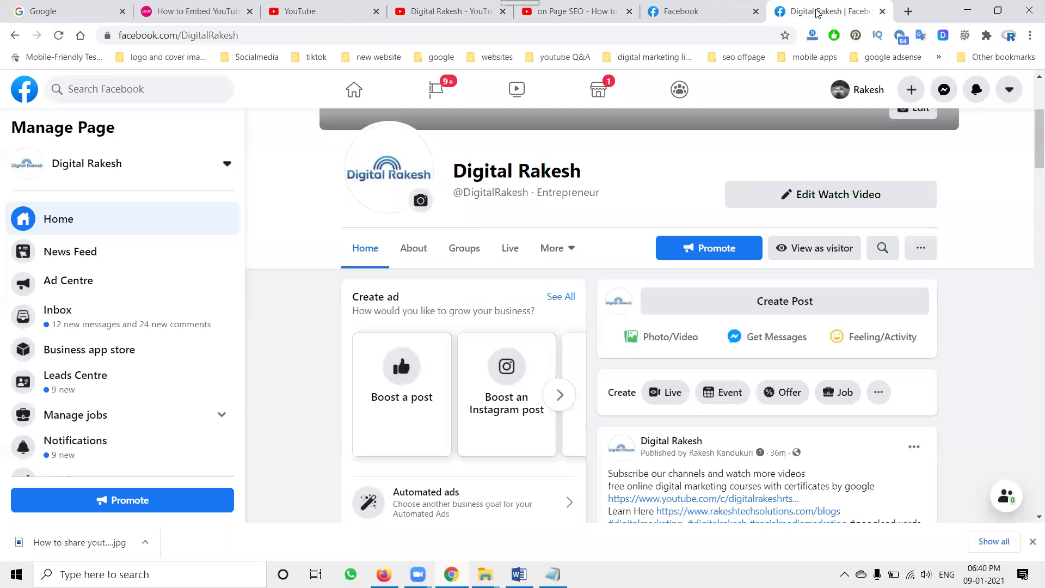
key("F5")
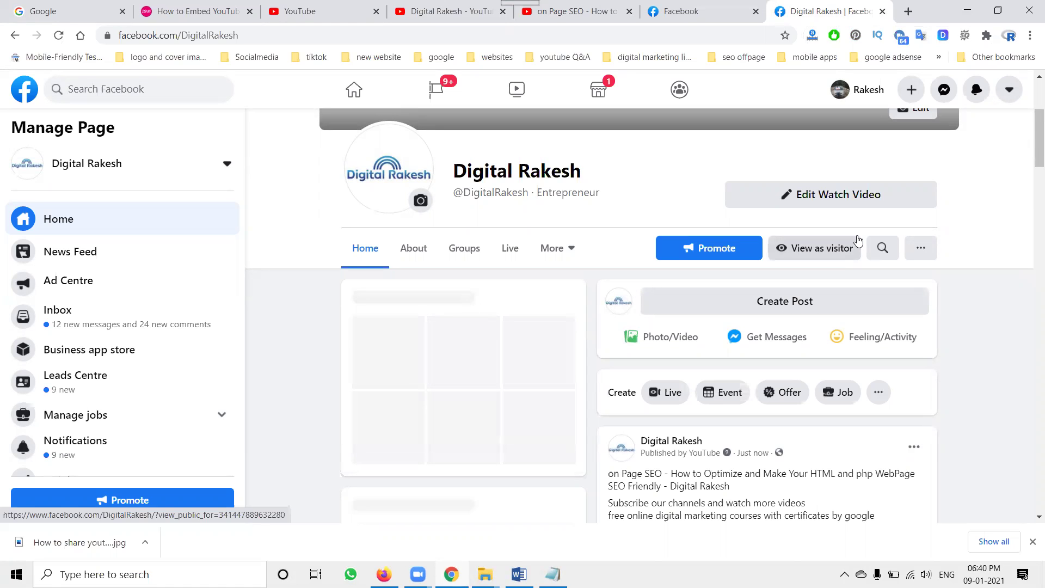
scroll(852, 392, "down", 6)
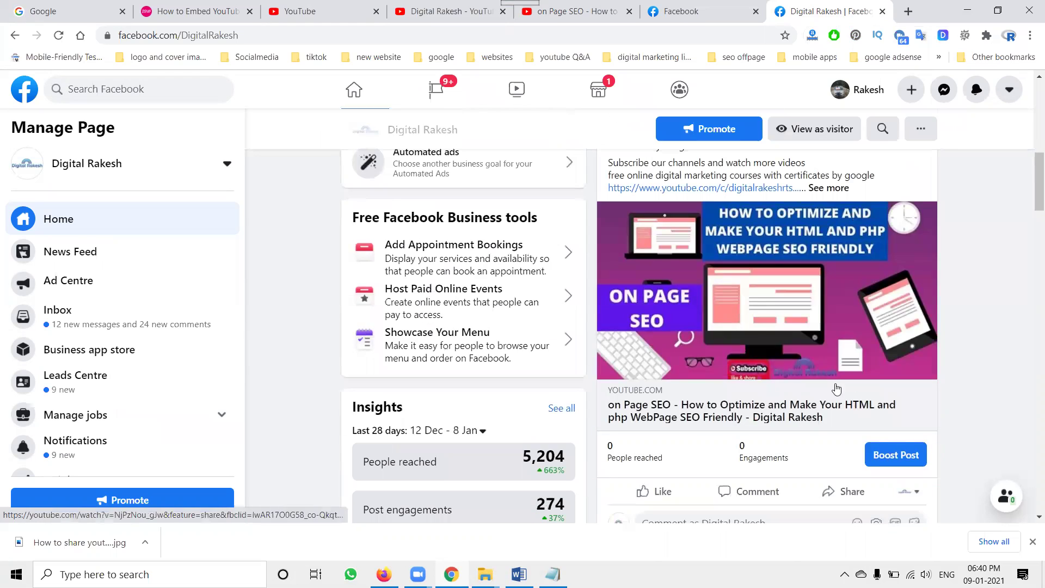
left_click(758, 297)
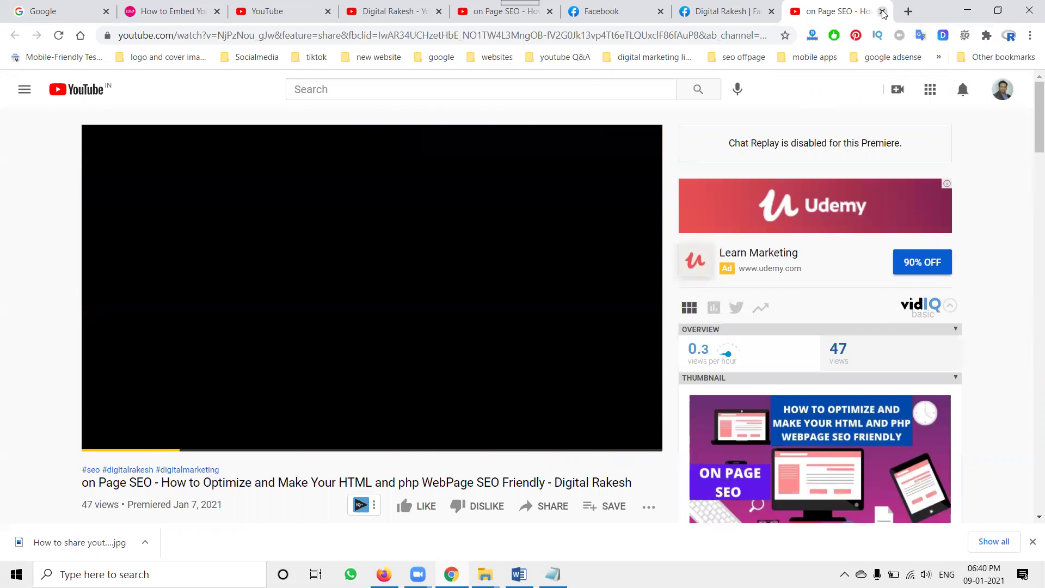
left_click(882, 12)
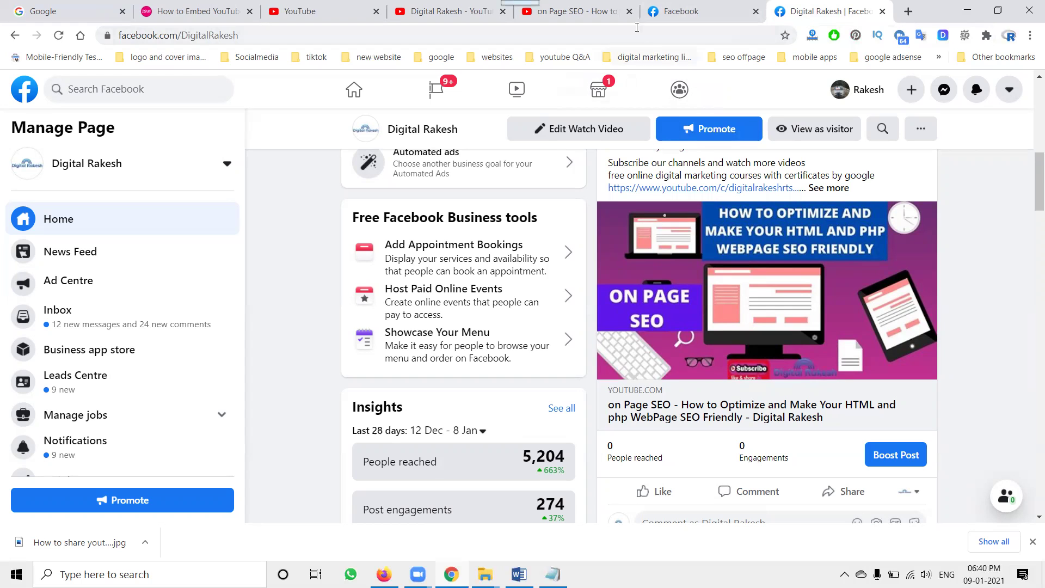
Close the on Page SEO video, open the Google My Business tutorial video from the channel's uploads and copy its title.
left_click(630, 10)
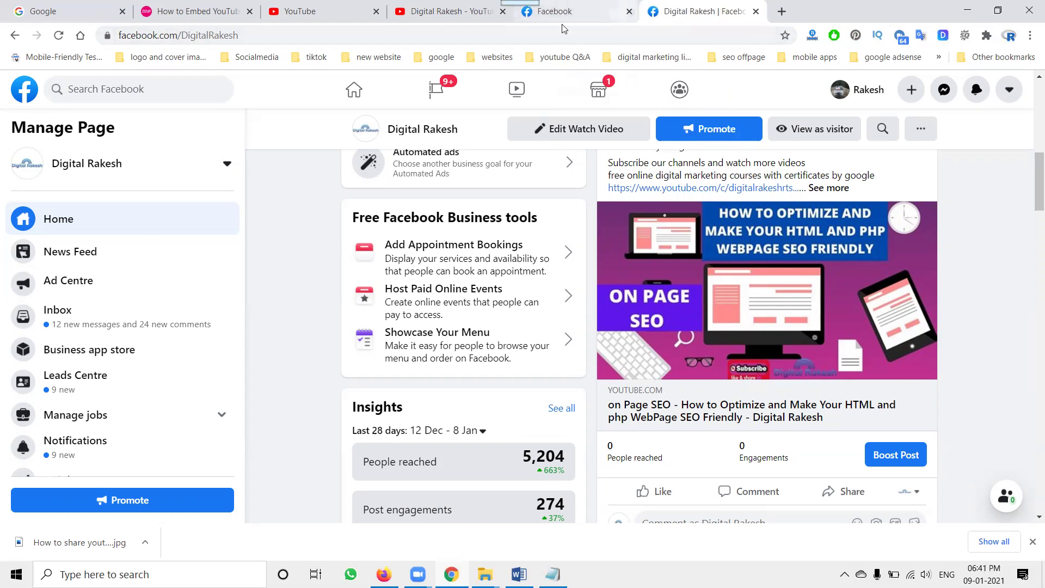
left_click(446, 11)
middle_click(452, 436)
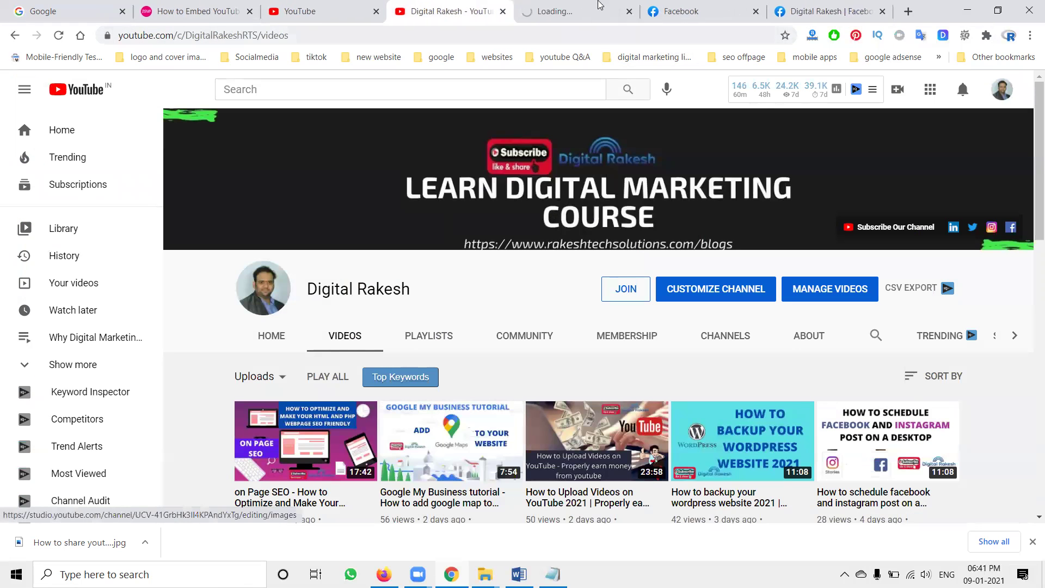
left_click(598, 4)
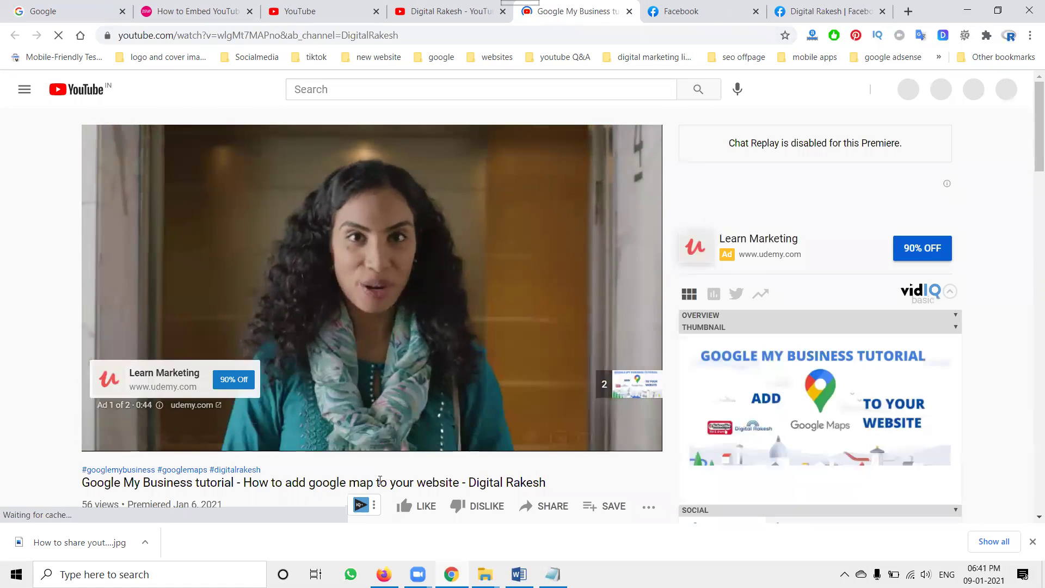
triple_click(380, 481)
key("ctrl+c")
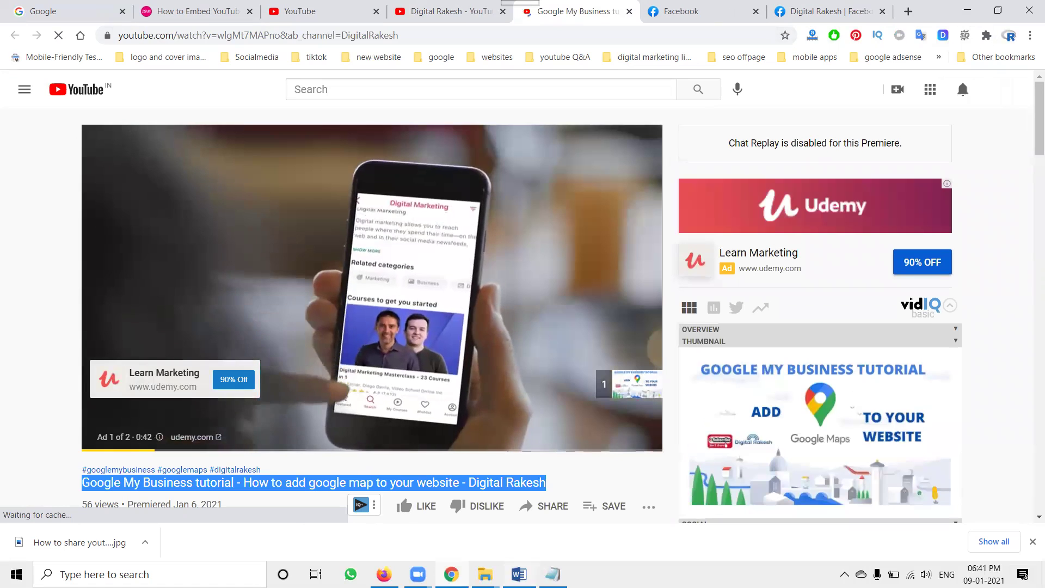
Paste the video title as plain text above the promotional text in the Word document smo content, and copy the whole block.
key("alt+Tab")
left_click(358, 125)
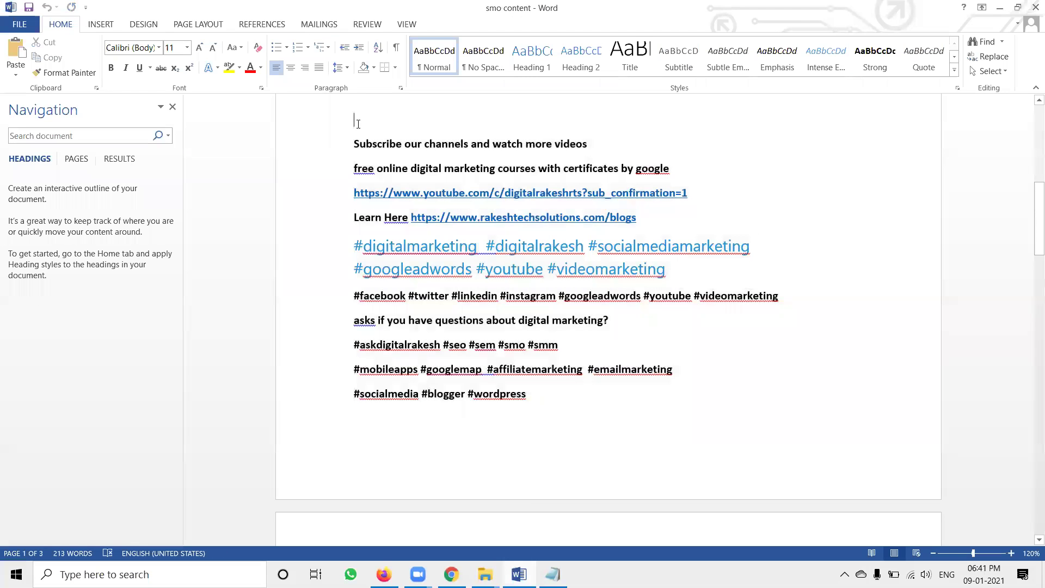
key("ctrl+v")
left_click(467, 213)
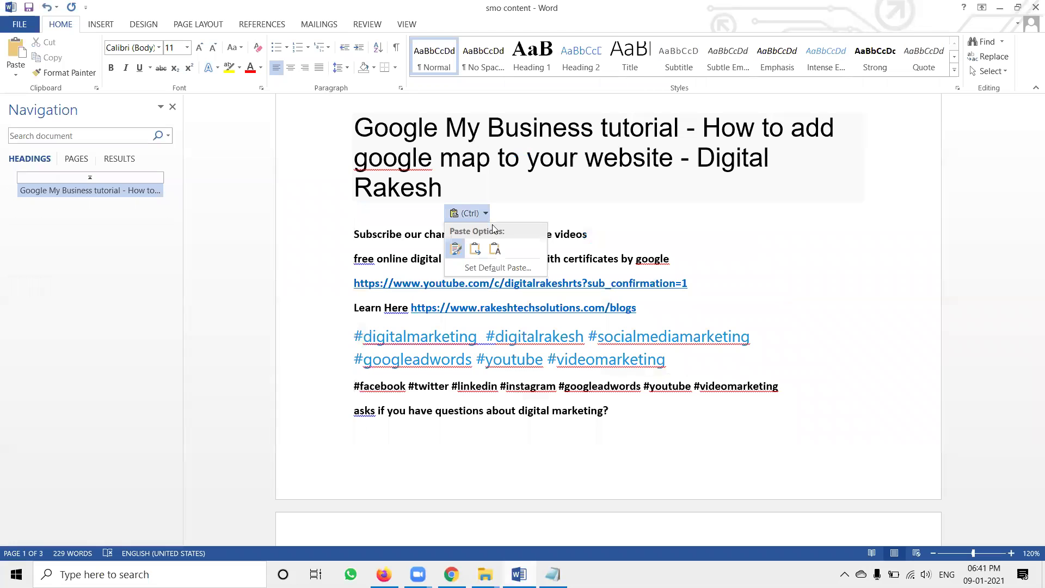
left_click(495, 249)
left_click_drag(545, 396, 353, 117)
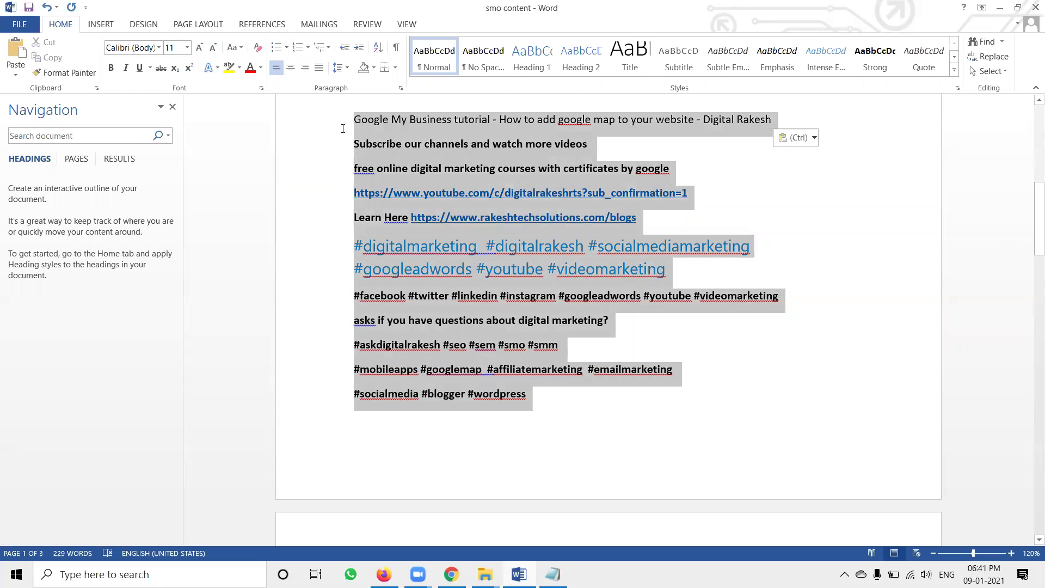
left_click(1000, 8)
Open the embed code of the Google My Business tutorial video from its YouTube sharing options.
scroll(373, 413, "down", 3)
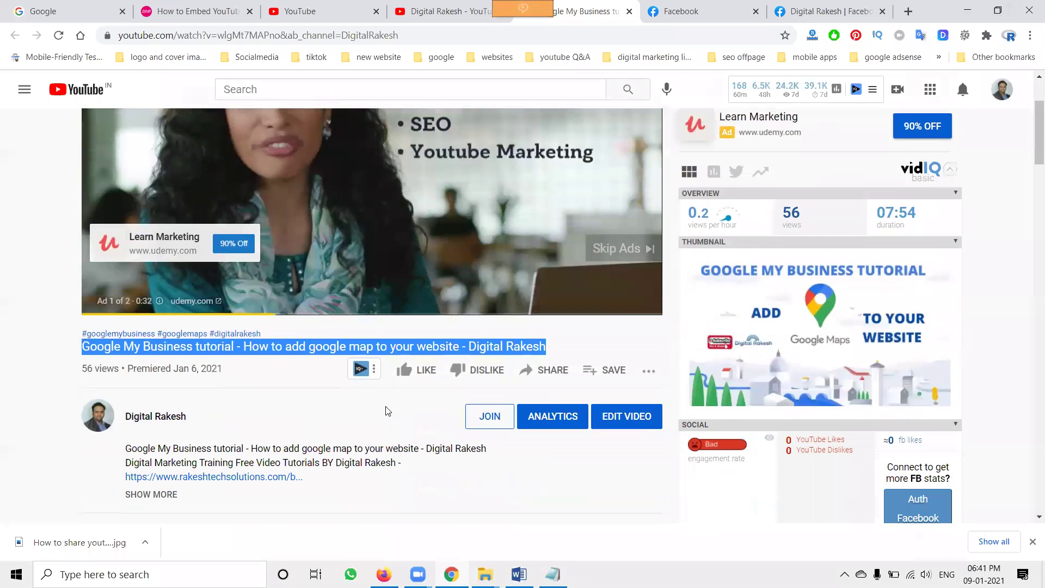
left_click(545, 371)
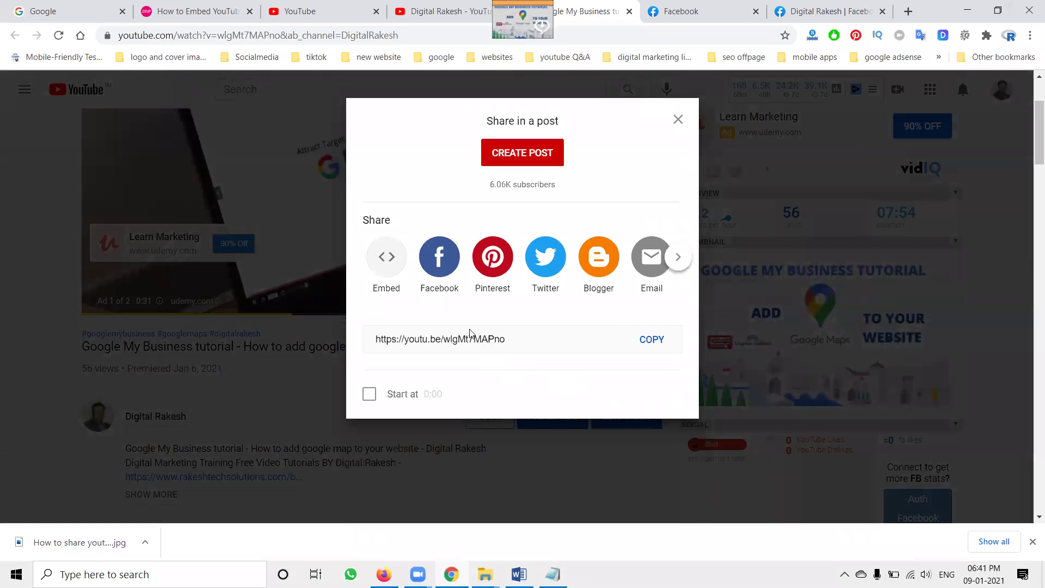
left_click(389, 293)
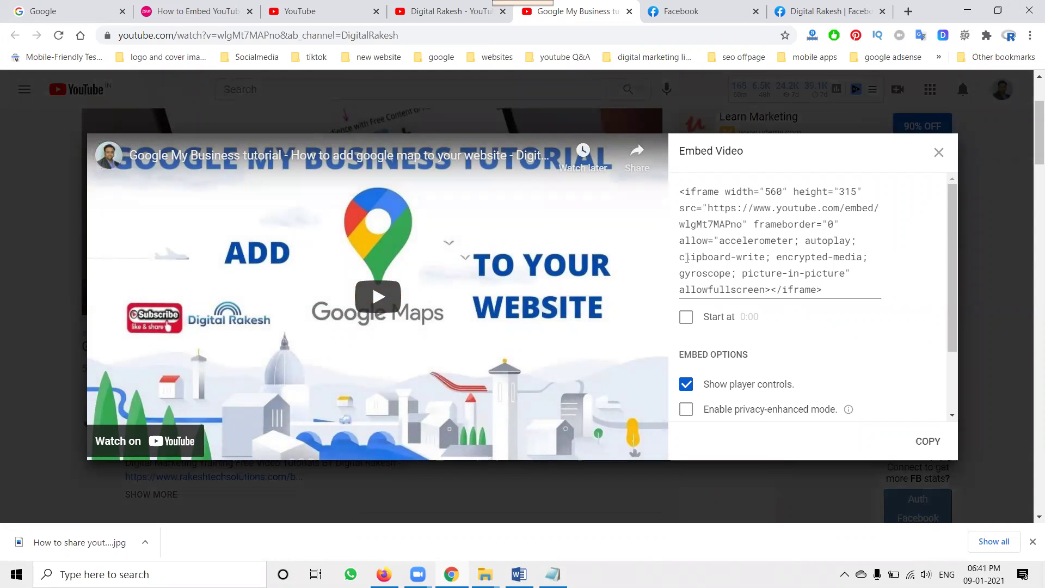
left_click(686, 319)
double_click(758, 319)
left_click(686, 318)
Start a new post on the Digital Rakesh Facebook page and paste the copied title, promotional text and hashtags into it.
key("alt+Tab")
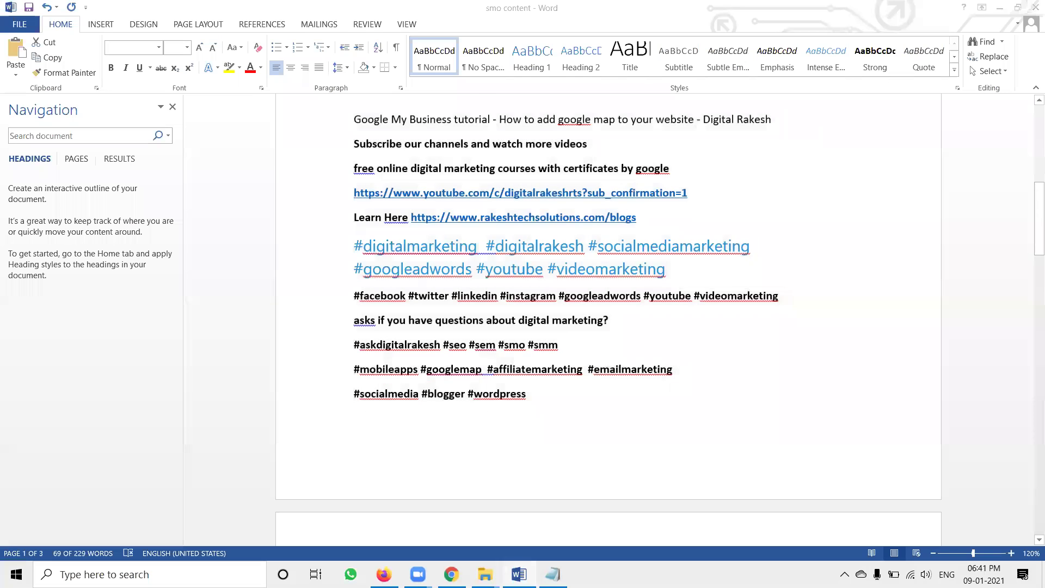
key("alt+Tab")
left_click(828, 11)
scroll(663, 339, "up", 3)
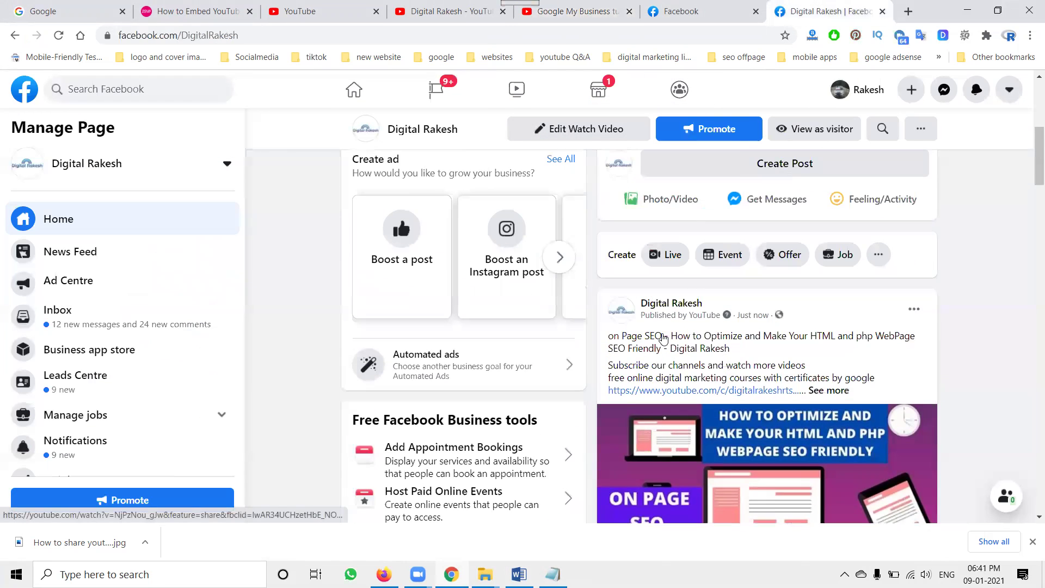
left_click(684, 167)
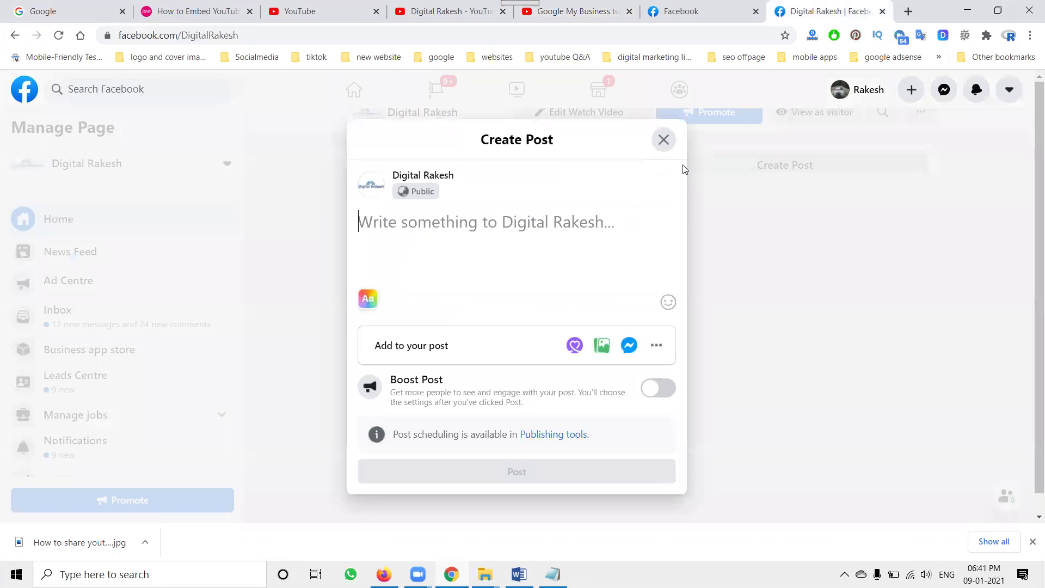
key("ctrl+v")
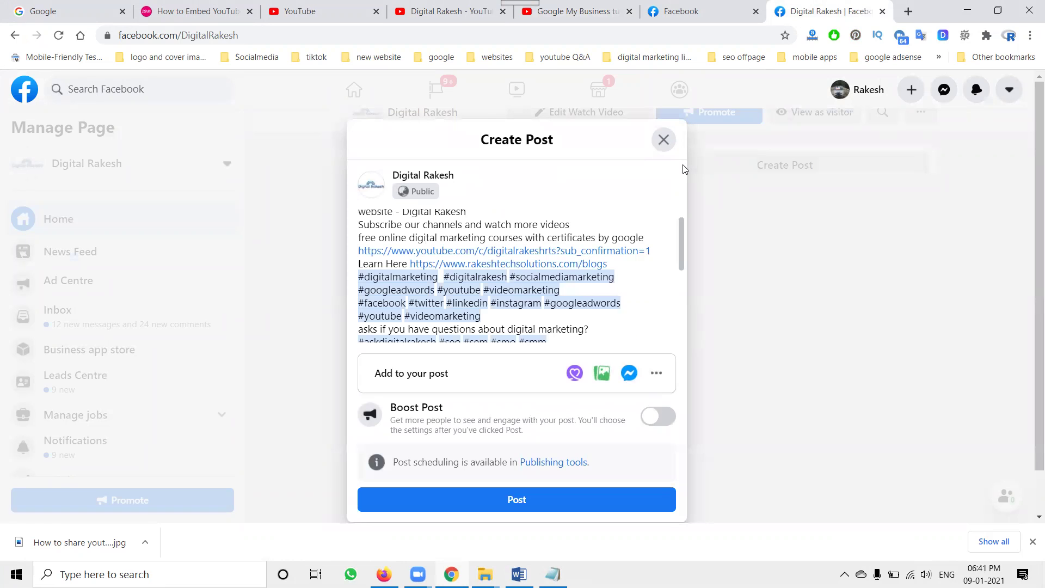
scroll(681, 229, "down", 5)
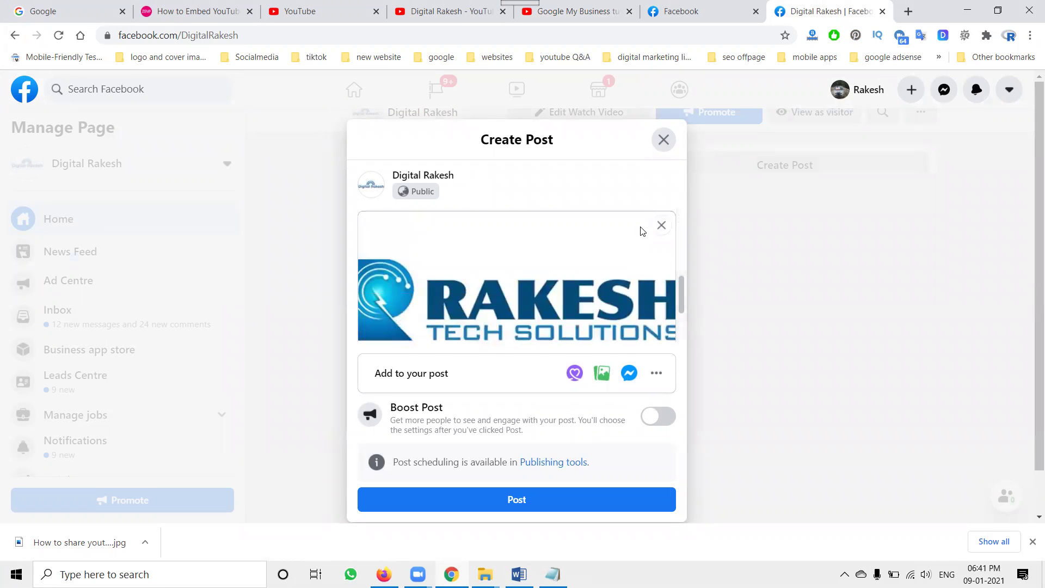
Copy the full iframe embed code of the Google My Business tutorial video on YouTube.
left_click(610, 11)
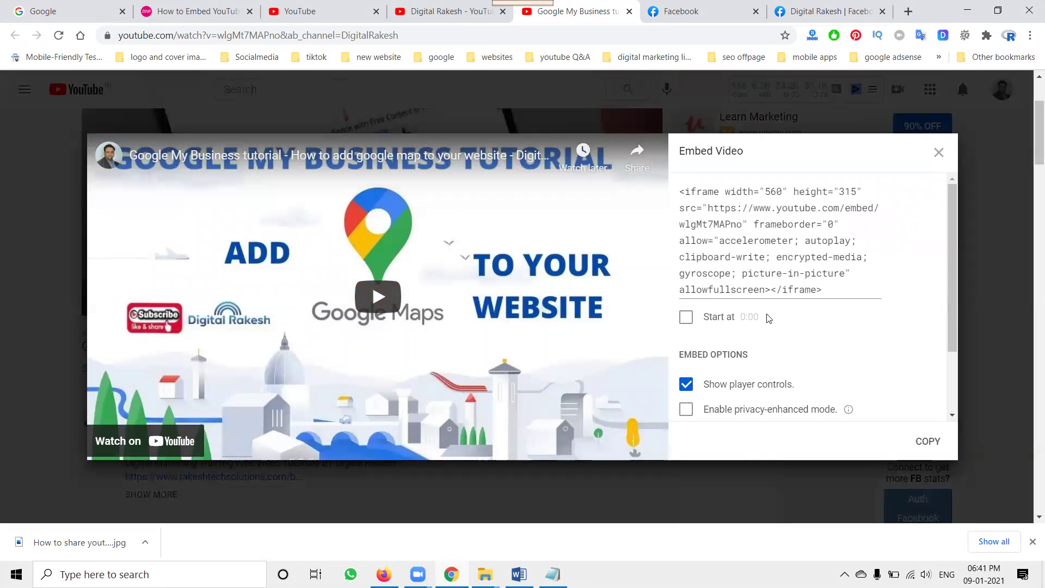
scroll(784, 354, "down", 1)
scroll(785, 355, "down", 1)
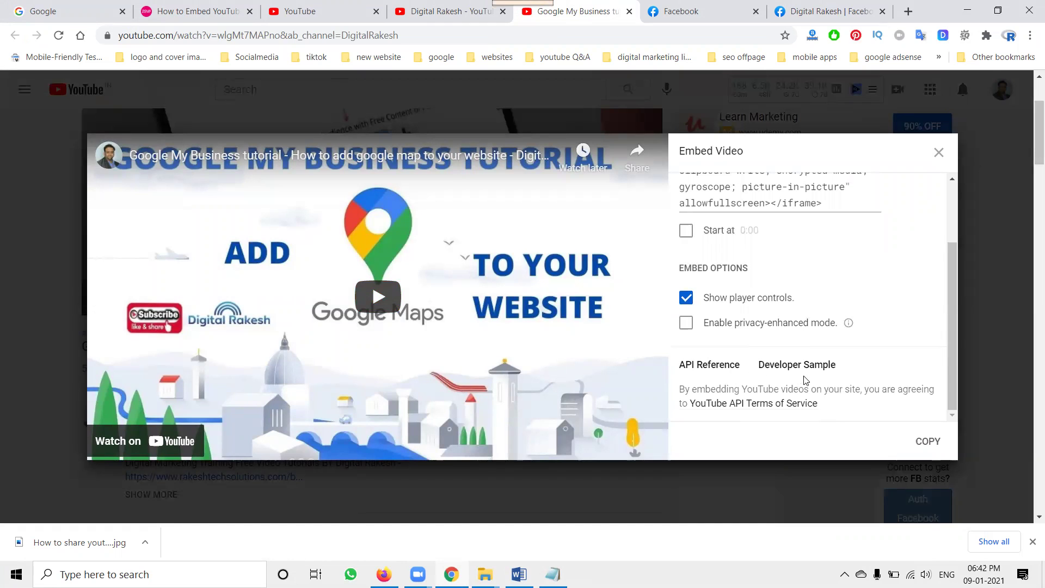
scroll(794, 348, "up", 2)
left_click(765, 243)
key("ctrl+c")
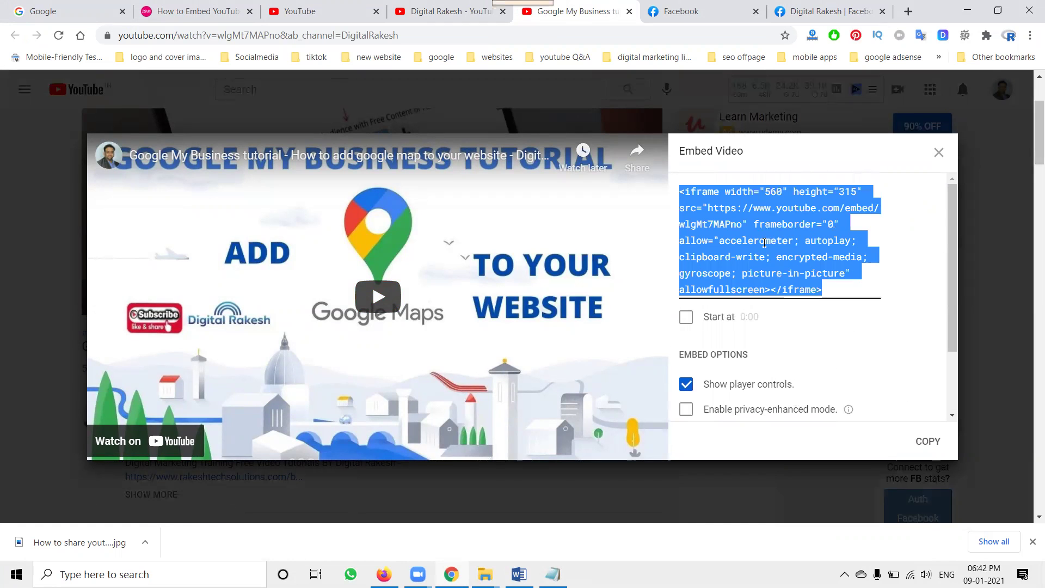
Paste the iframe embed code at the end of the Digital Rakesh page post, check the link preview and publish the post.
left_click(801, 13)
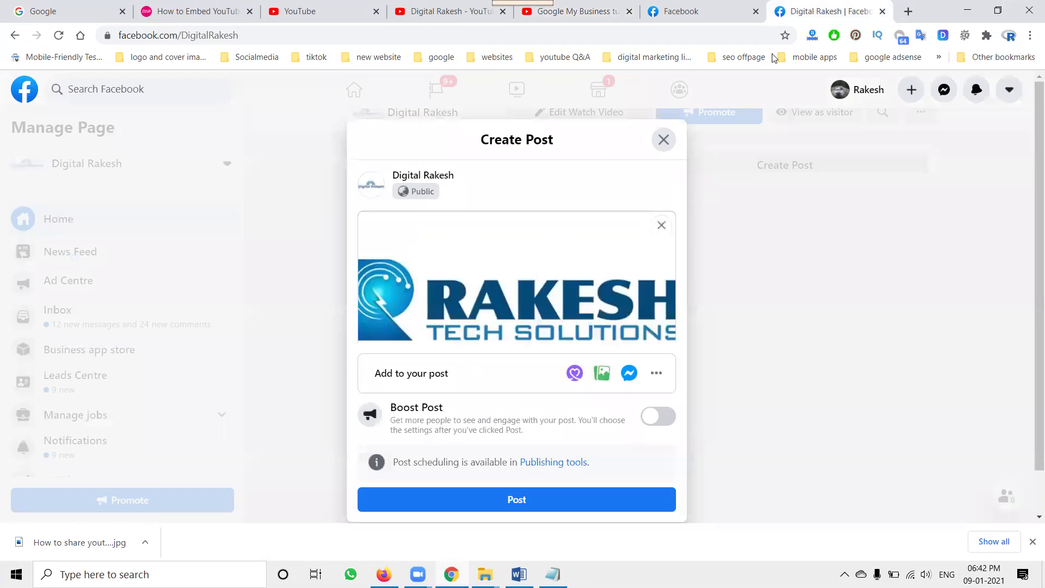
key("ctrl+v")
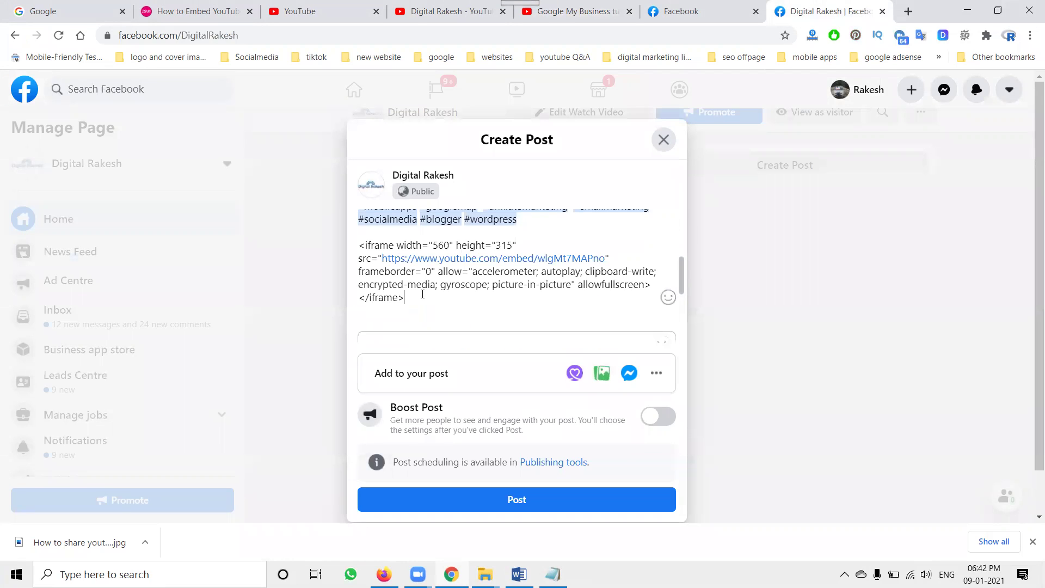
scroll(441, 300, "down", 3)
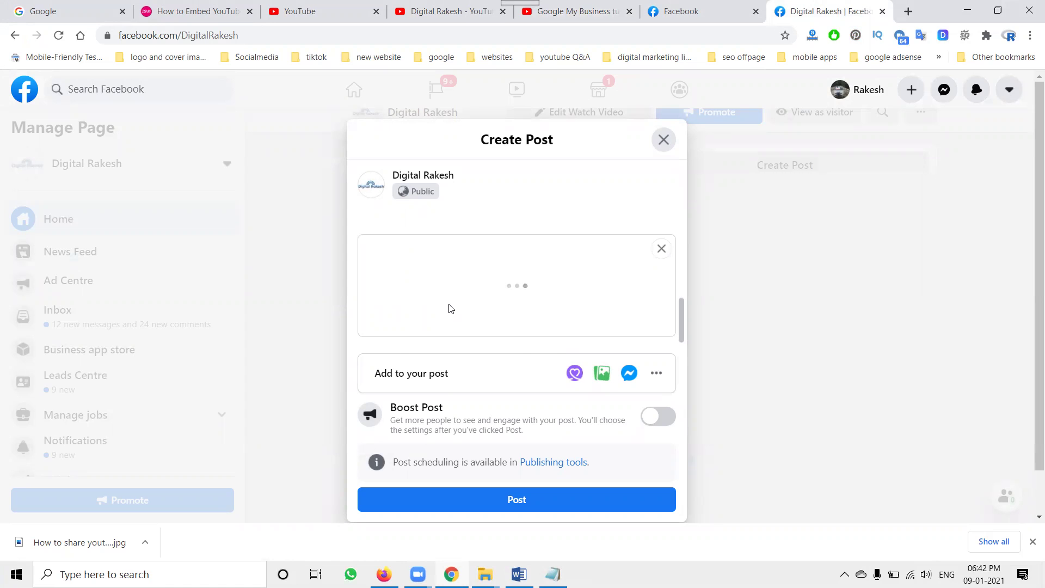
scroll(450, 306, "down", 1)
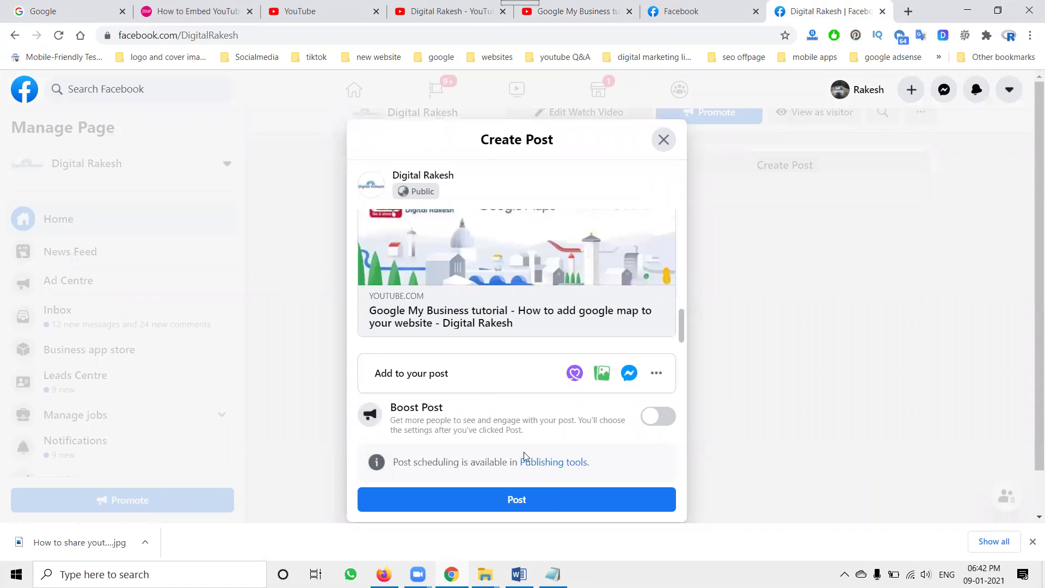
left_click(540, 500)
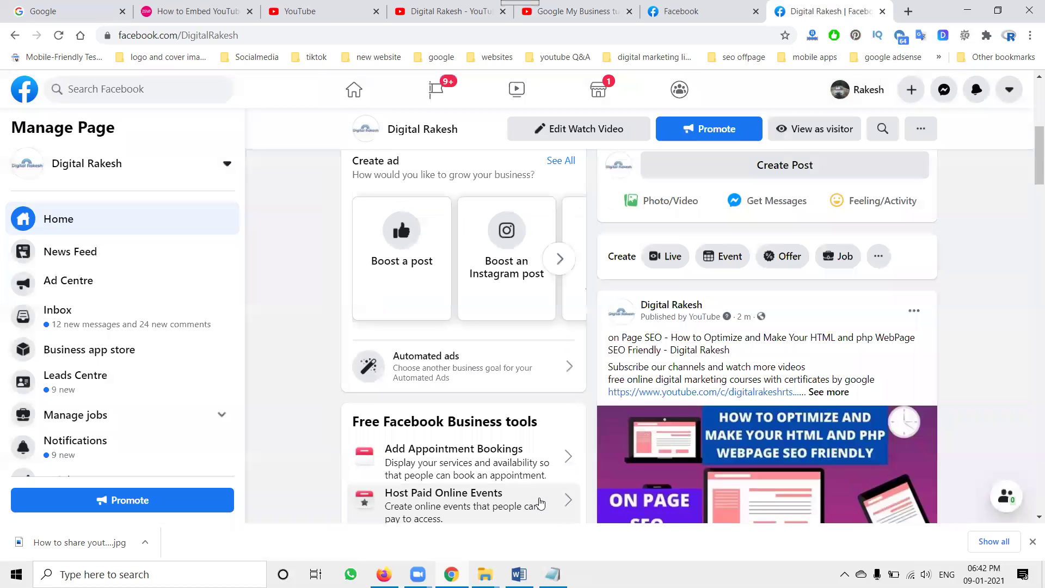
Open the embedded Google My Business tutorial video from the published page post and dismiss the browser's downloads bar.
left_click(701, 482)
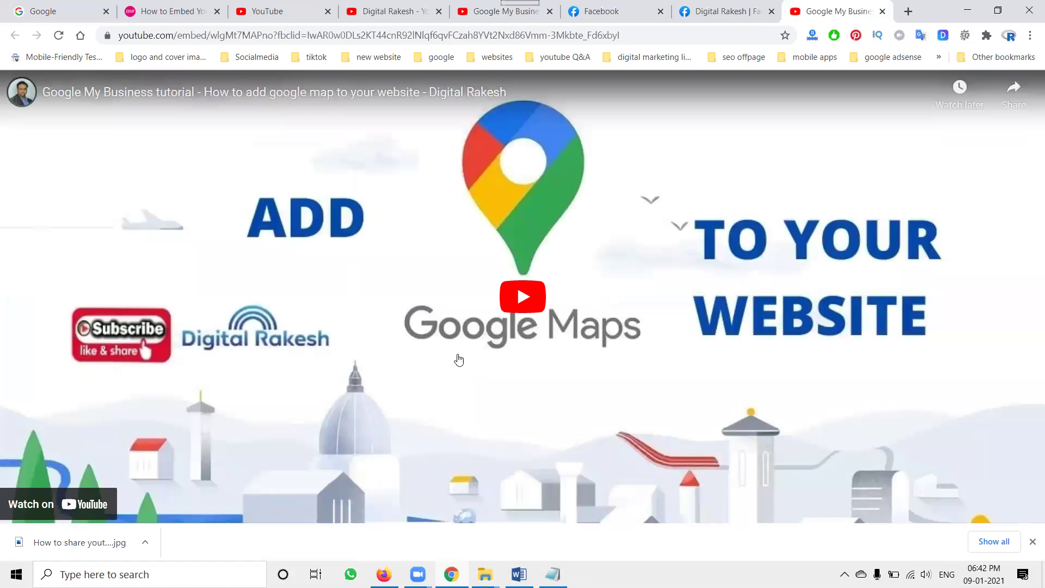
left_click(1032, 542)
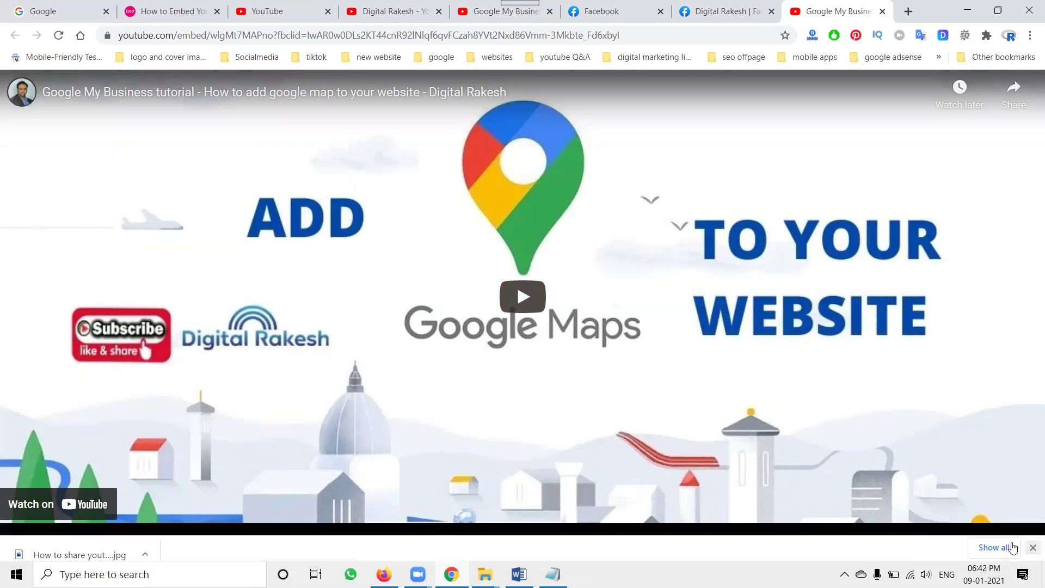
Play the embedded Google My Business tutorial video and open How to Upload Videos on YouTube 2021 from the Digital Rakesh channel's videos.
left_click(518, 323)
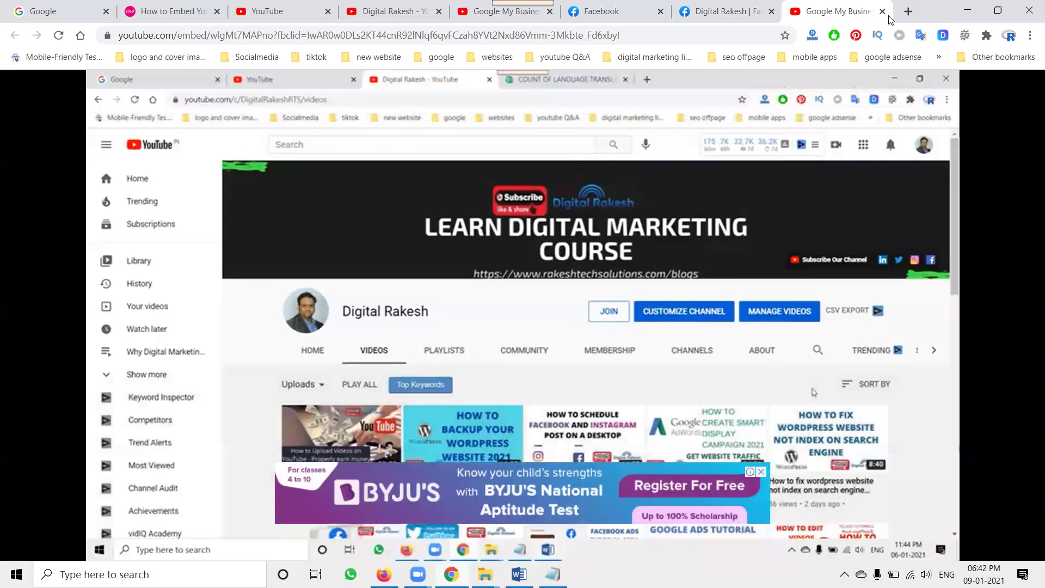
left_click(731, 12)
left_click(390, 10)
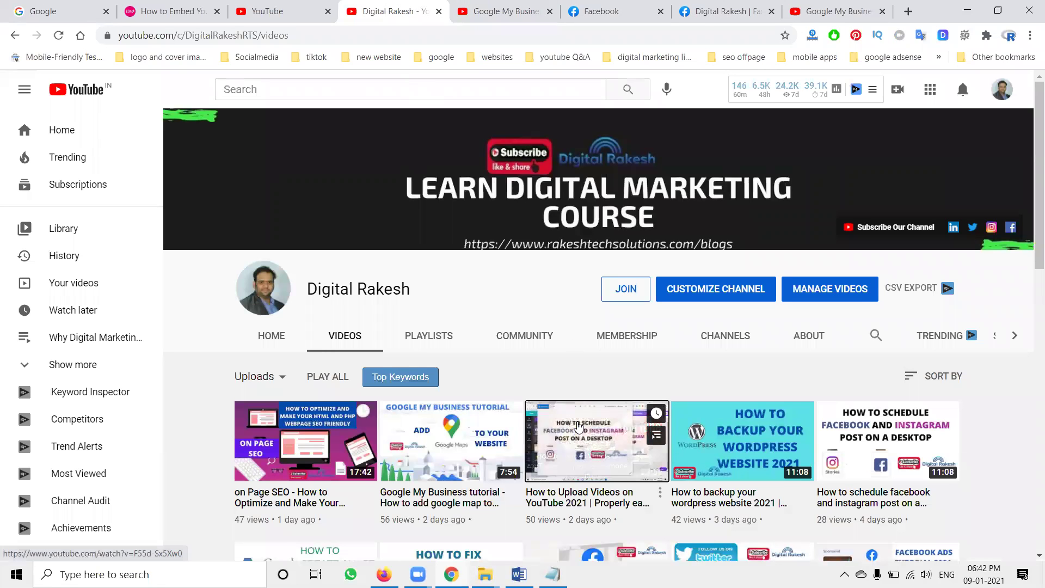
middle_click(597, 442)
left_click(445, 8)
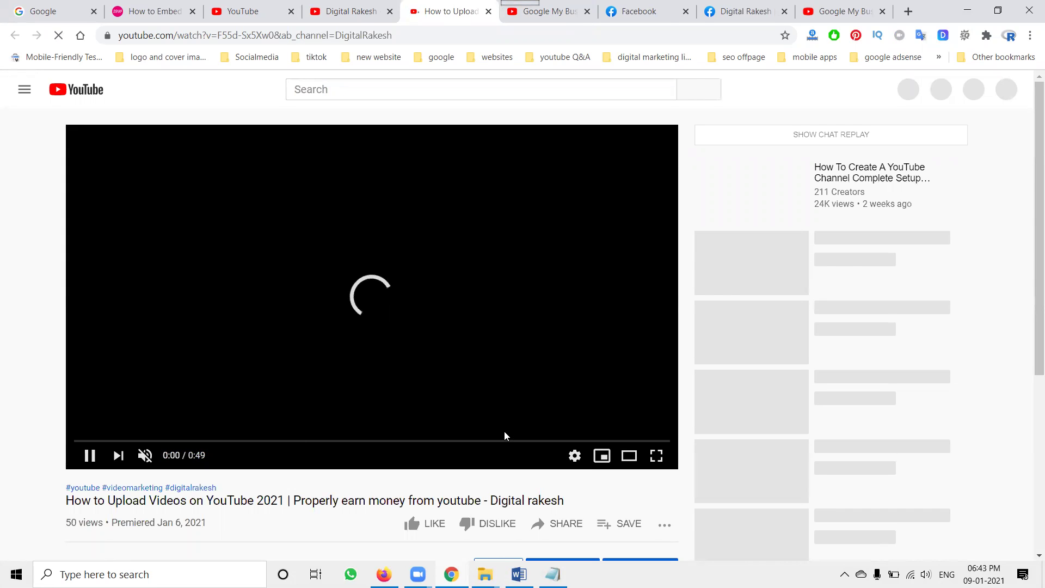
Copy the full title of the How to Upload Videos on YouTube 2021 video from its watch page.
scroll(414, 391, "down", 3)
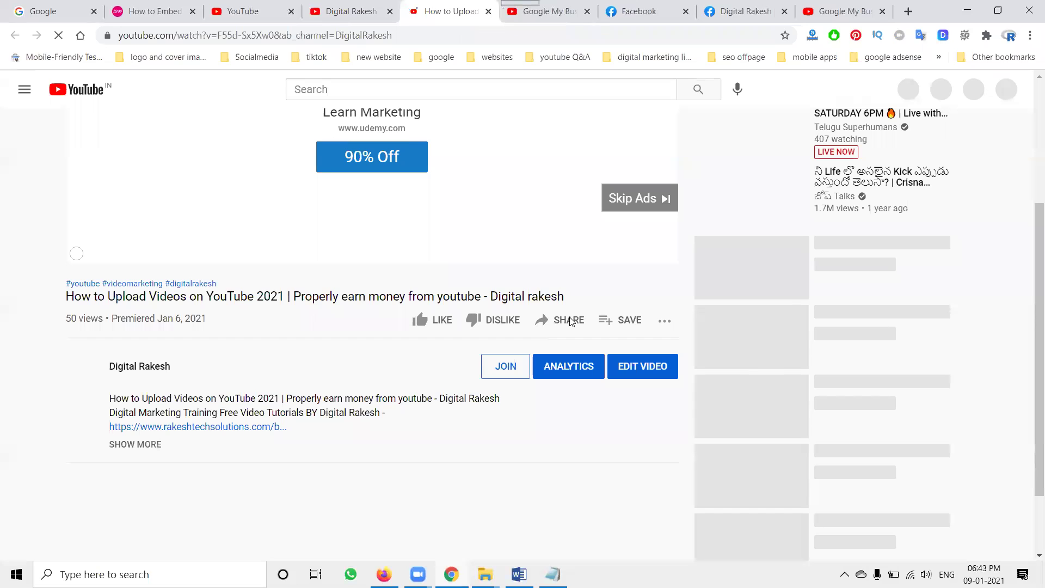
triple_click(445, 294)
key("ctrl+c")
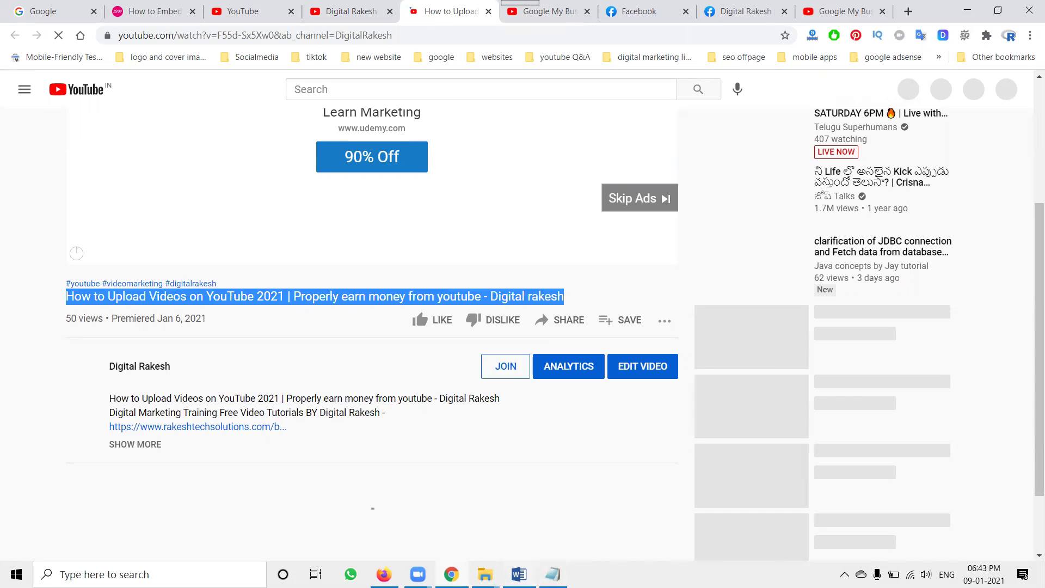
Replace the title line in the smo content Word document with the copied video title, as text only on its own line.
key("alt+Tab")
key("ctrl+a")
left_click(341, 128)
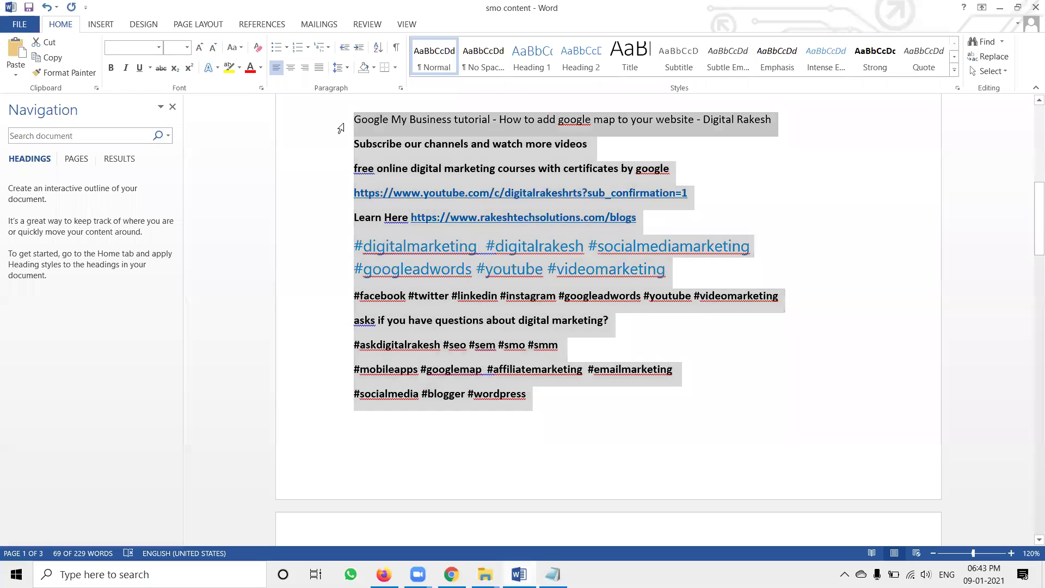
key("ctrl+v")
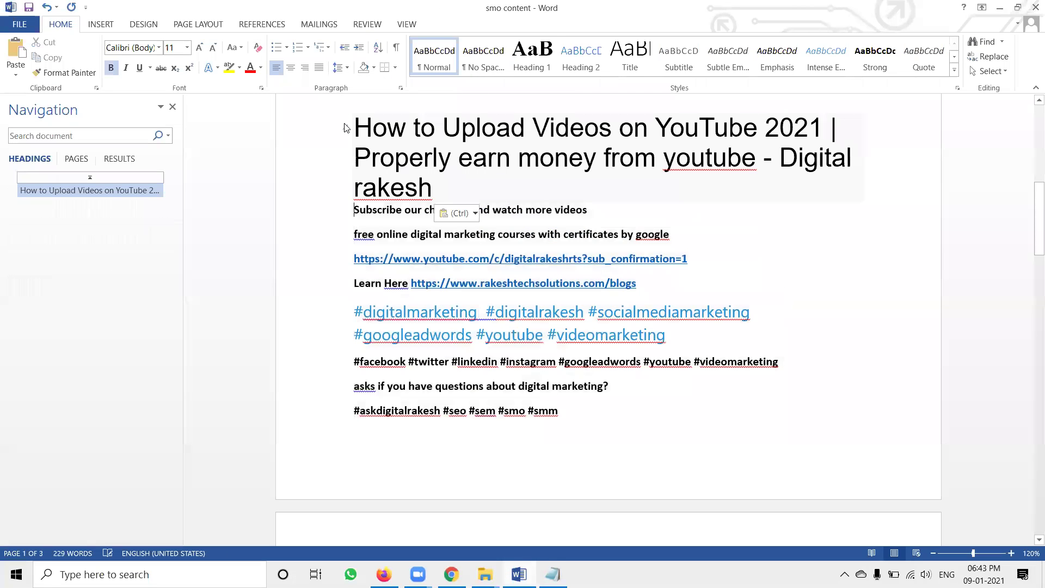
left_click(469, 216)
left_click(483, 247)
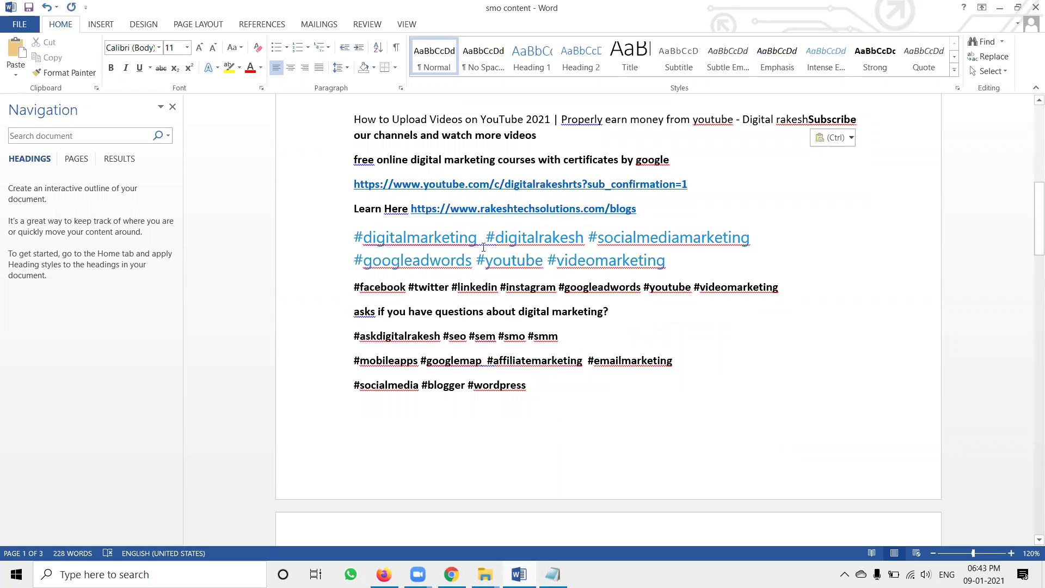
key("Return")
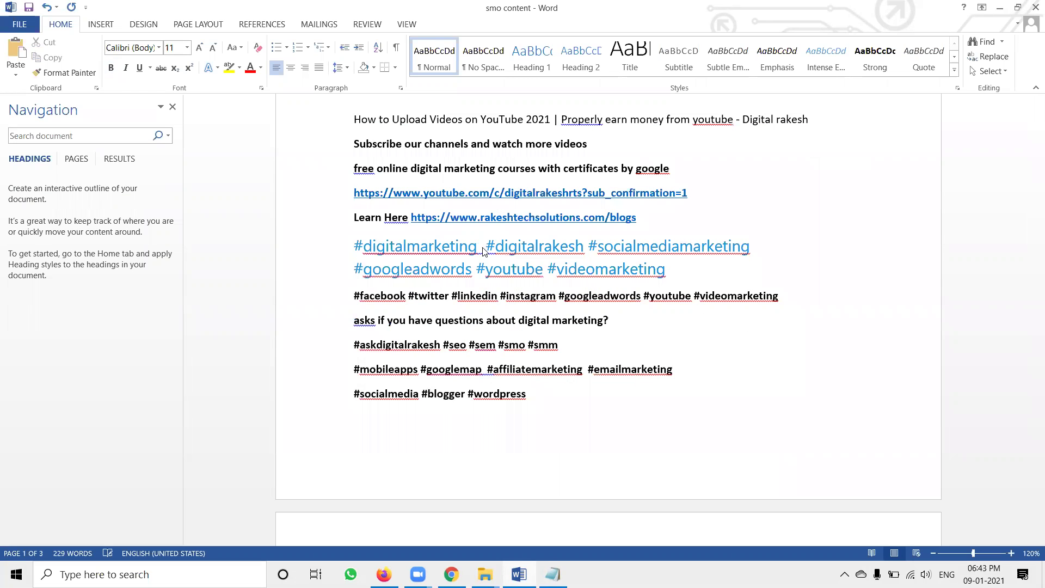
Switch back to YouTube and open the sharing options of the How to Upload Videos on YouTube 2021 video.
key("alt+Tab")
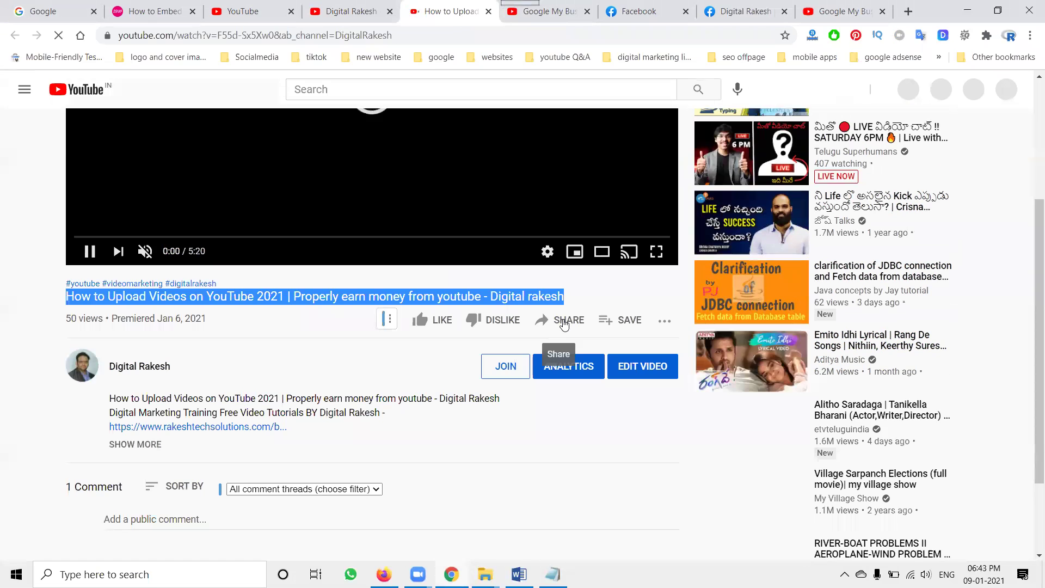
left_click(564, 323)
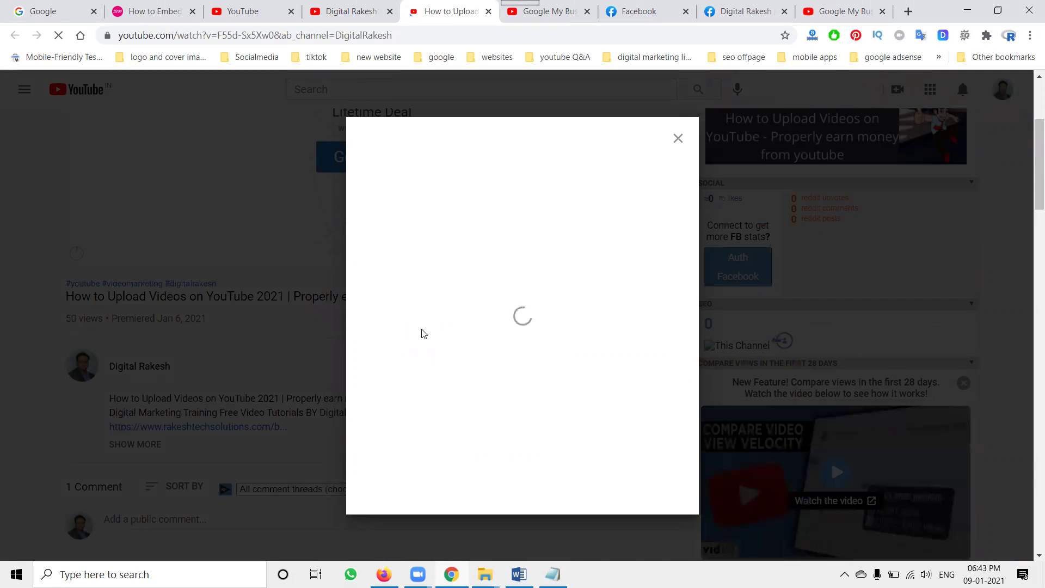
Examine the player controls of the embedded Google My Business video by pausing and resuming playback and turning on captions.
left_click(811, 15)
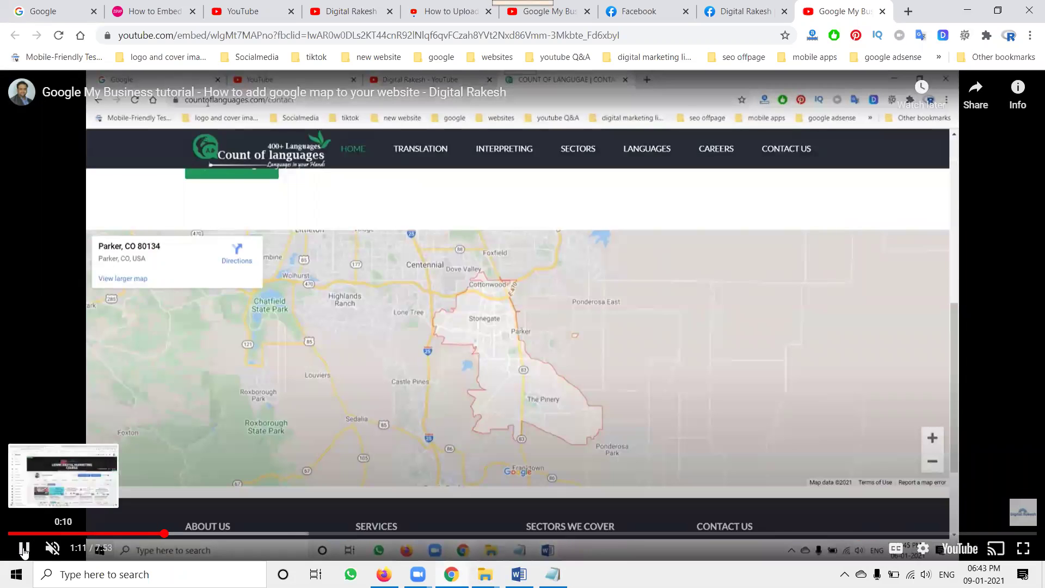
left_click(37, 546)
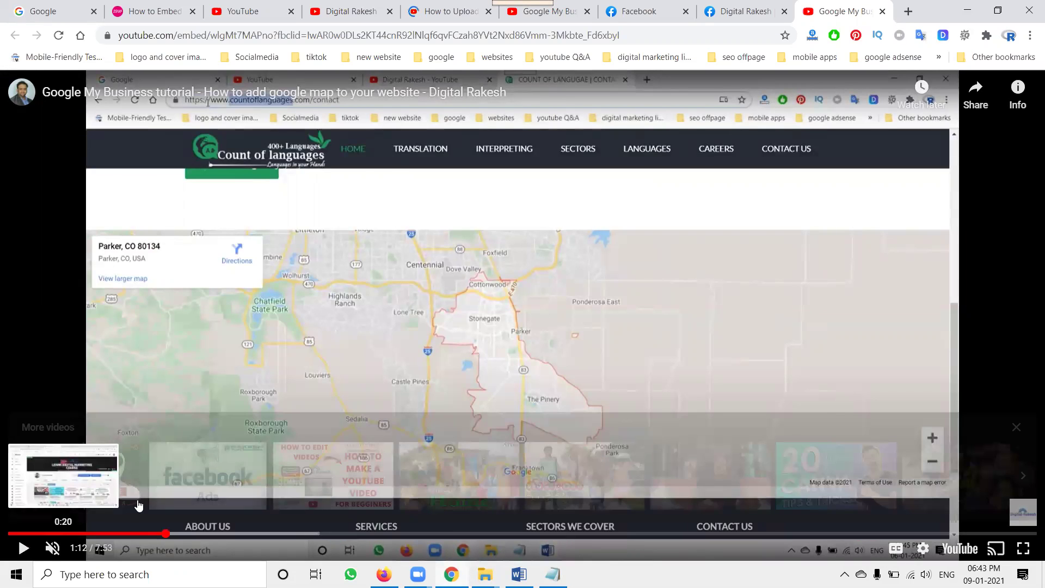
left_click(325, 316)
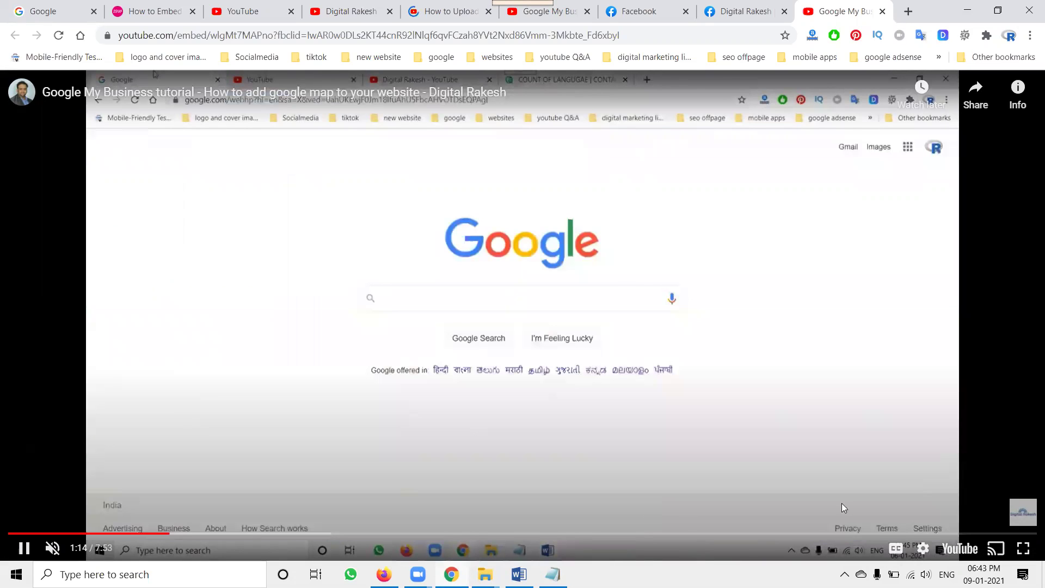
left_click(901, 533)
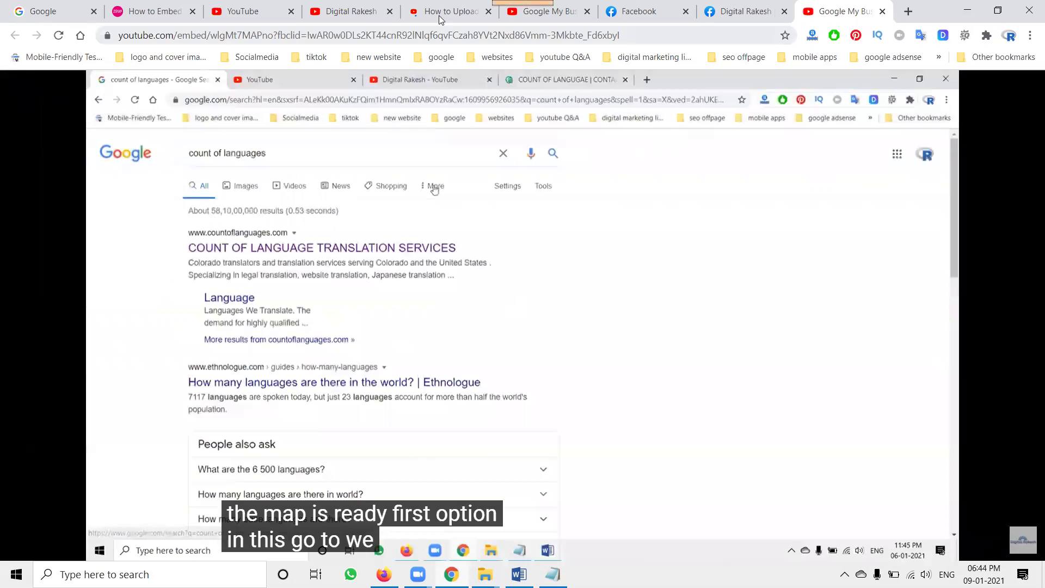
Turn off Show player controls for the How to Upload Videos embed and select the full iframe code.
left_click(440, 14)
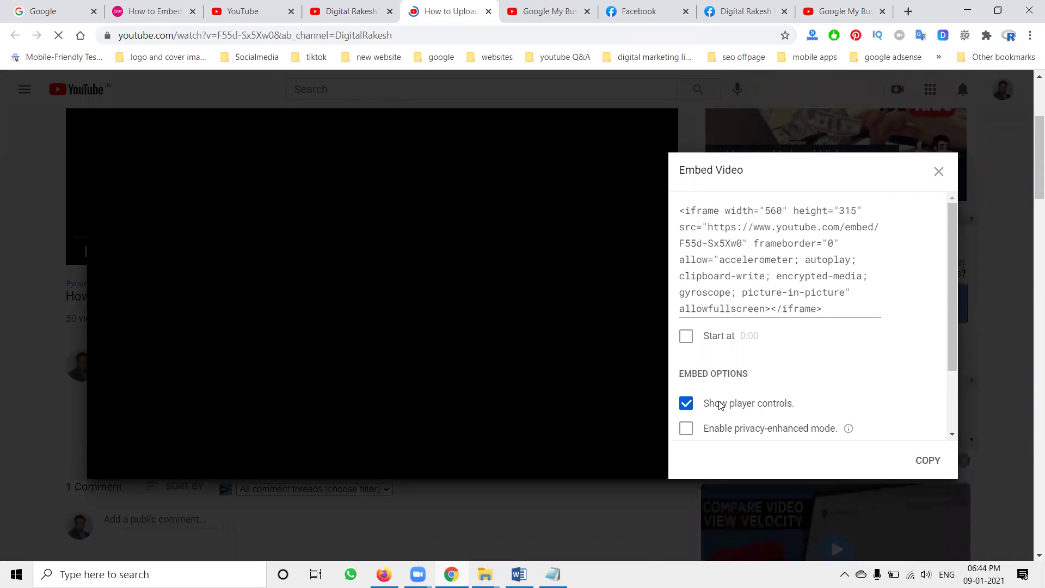
left_click(720, 404)
left_click(748, 282)
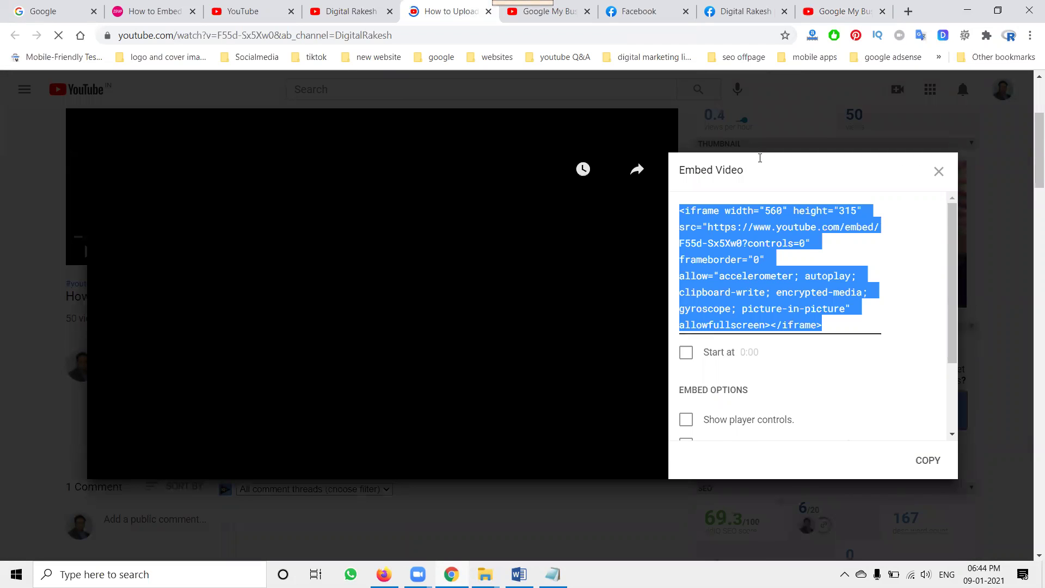
Copy the updated title, promotional text and hashtags from the Word document and paste them into a new Digital Rakesh Facebook page post.
key("ctrl+8")
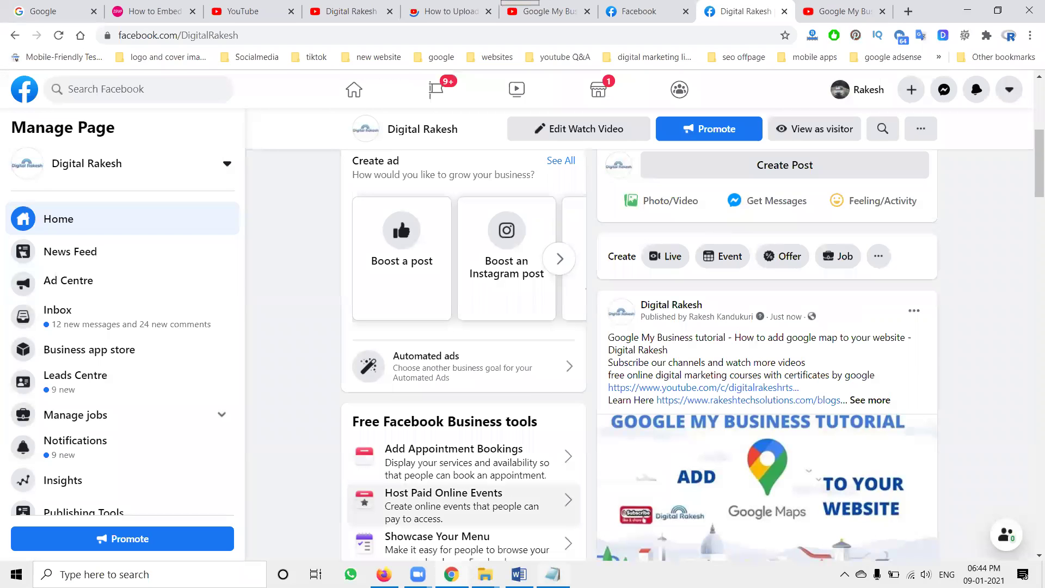
key("alt+Tab")
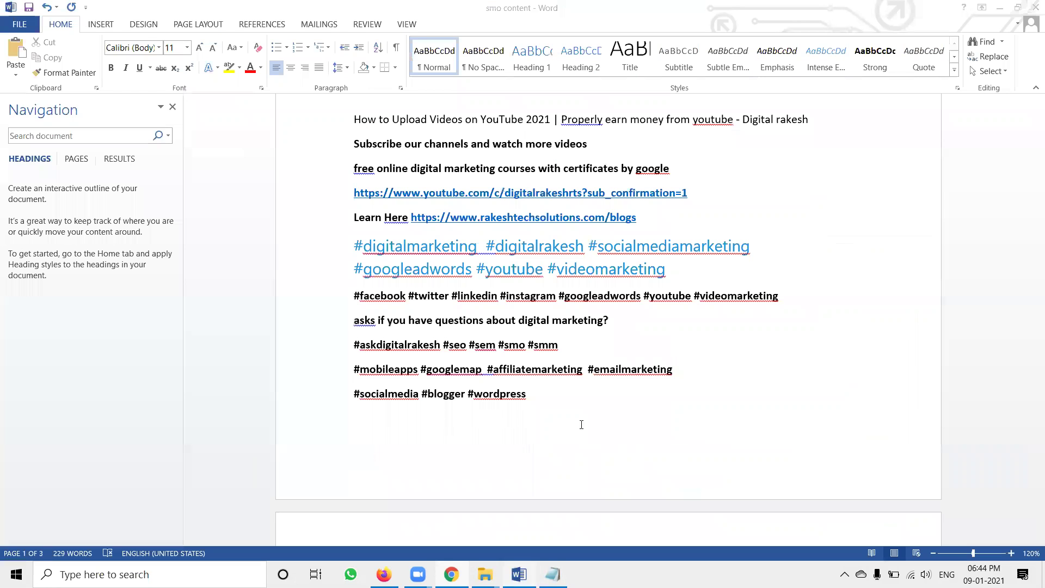
left_click(350, 126, "shift")
key("ctrl+c")
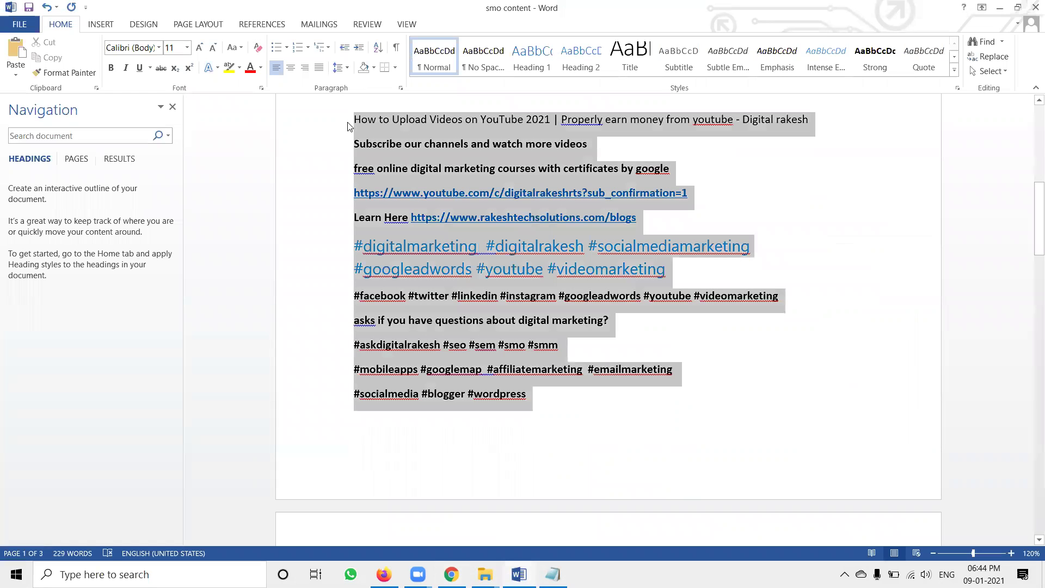
key("alt+Tab")
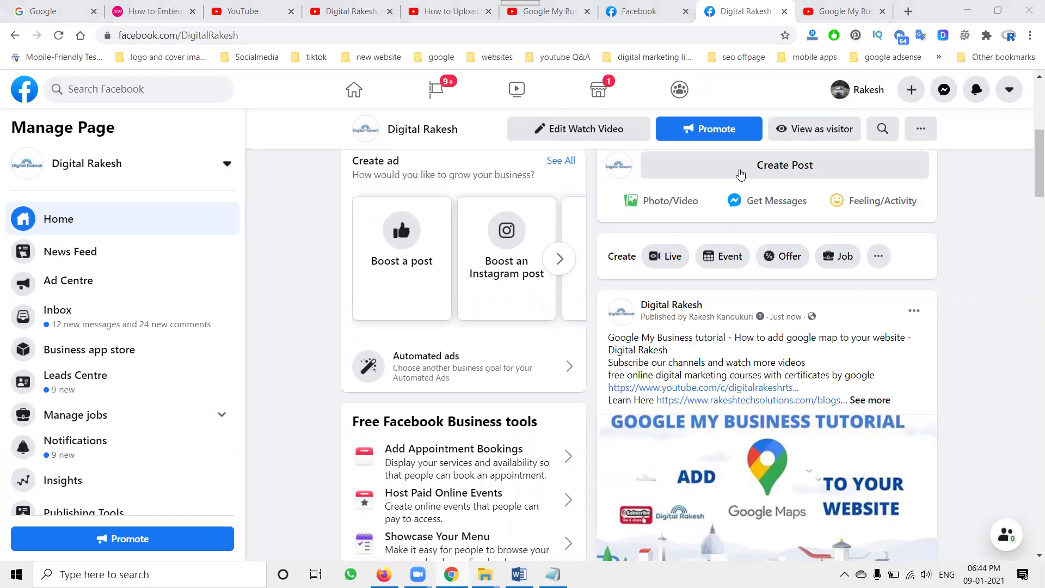
left_click(740, 173)
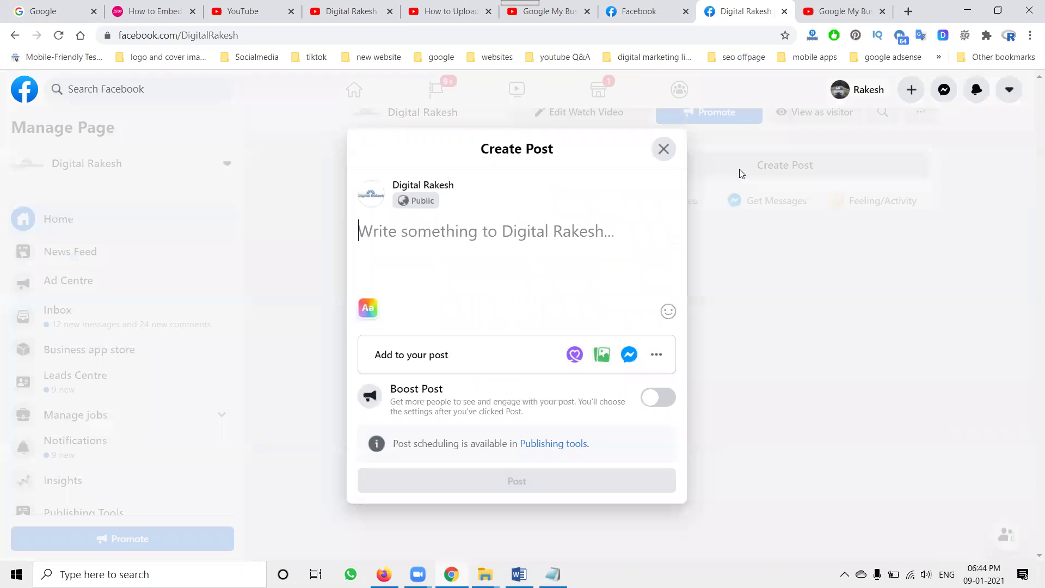
key("ctrl+v")
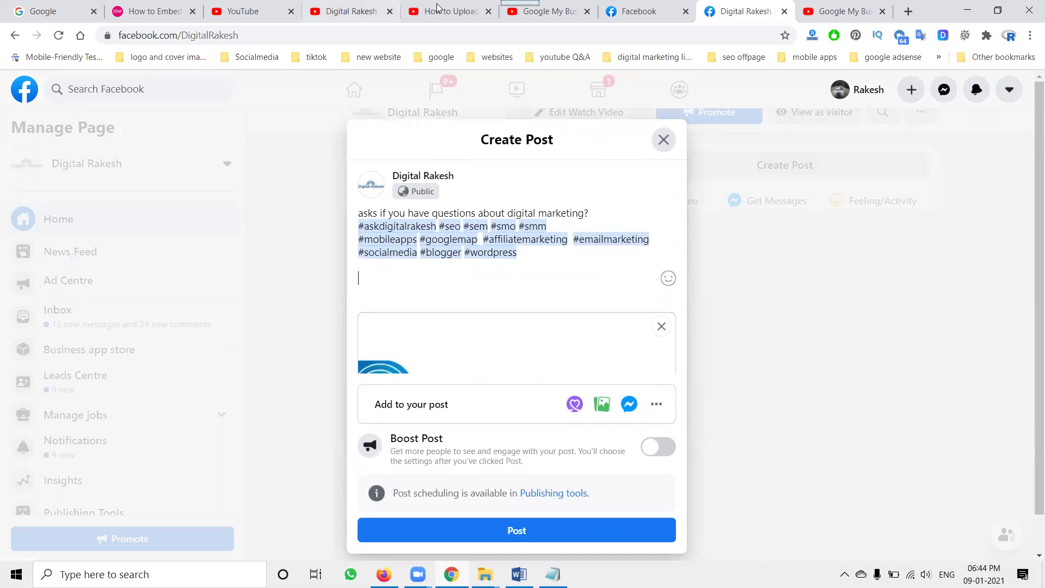
Copy the iframe embed code of the How to Upload Videos on YouTube 2021 video, with player controls off, from YouTube.
key("ctrl+5")
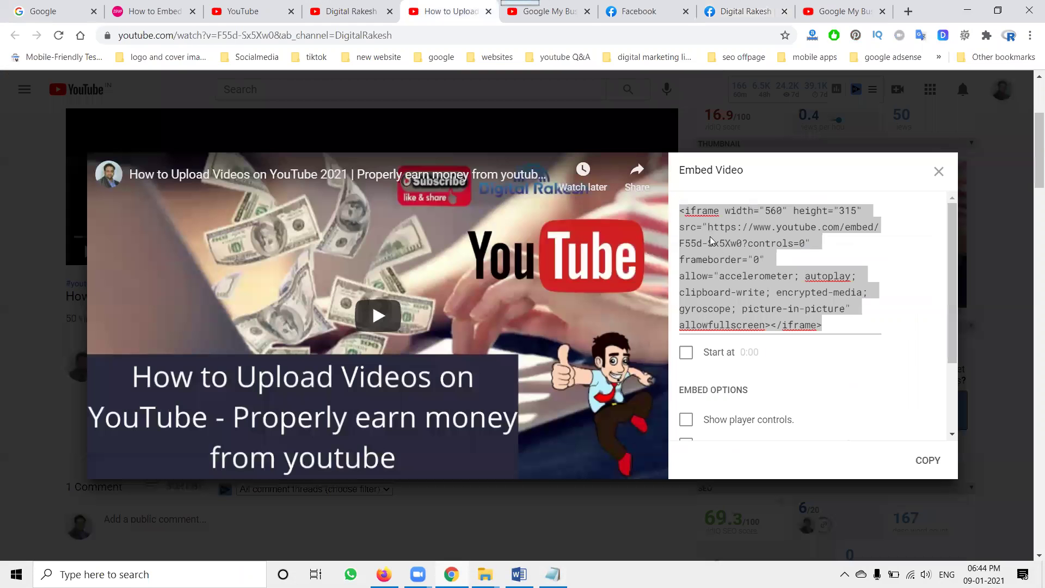
right_click(725, 288)
left_click(733, 7)
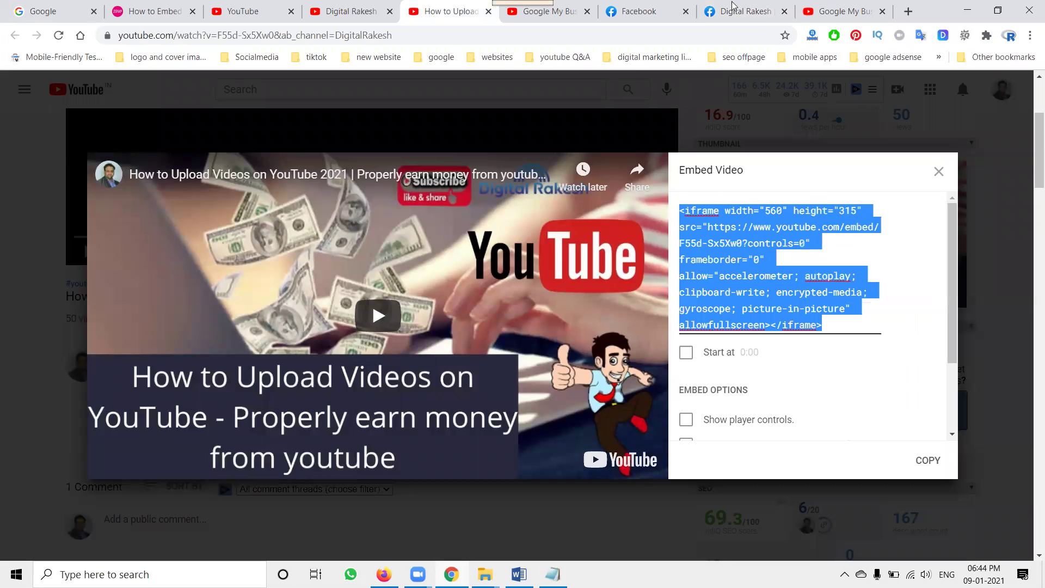
Paste the iframe embed code at the end of the page post, check the link preview, publish the post and review it.
key("ctrl+8")
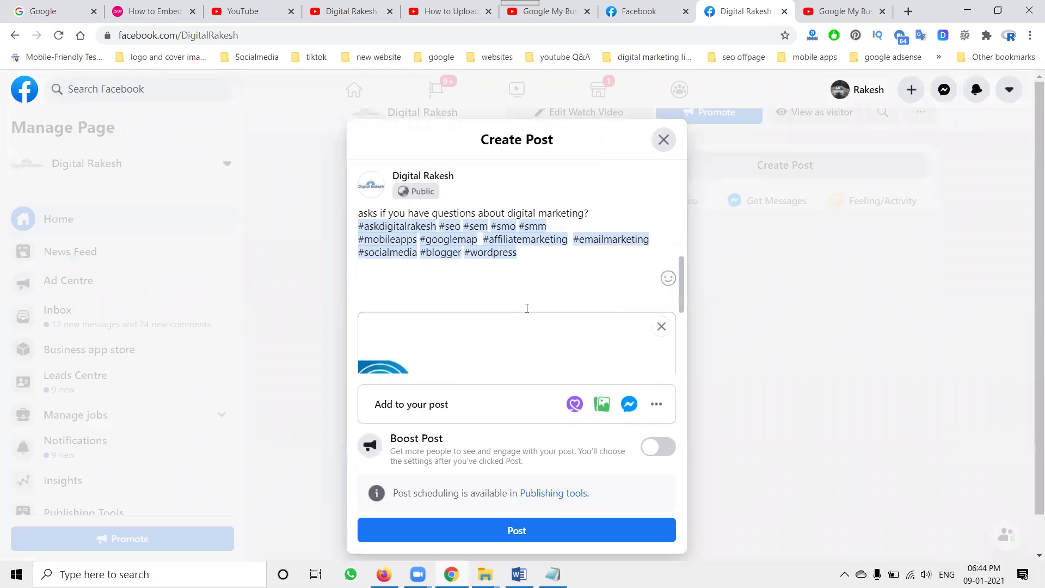
type("<iframe width=\"560\" height=\"315\" src=\"https://www.youtube.com/embed/F55d-Sx5Xw0?controls=0\" frameborder=\"0\" allow=\"accelerometer; autoplay; clipboard-write; encrypted-media; gyroscope; picture-in-picture\" allowfullscreen></iframe>")
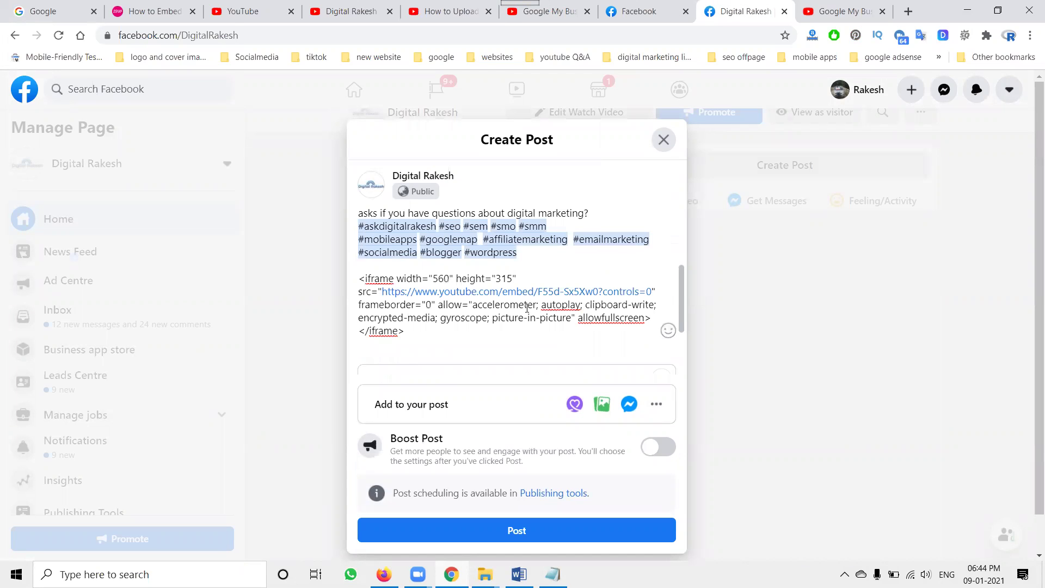
scroll(549, 320, "down", 1)
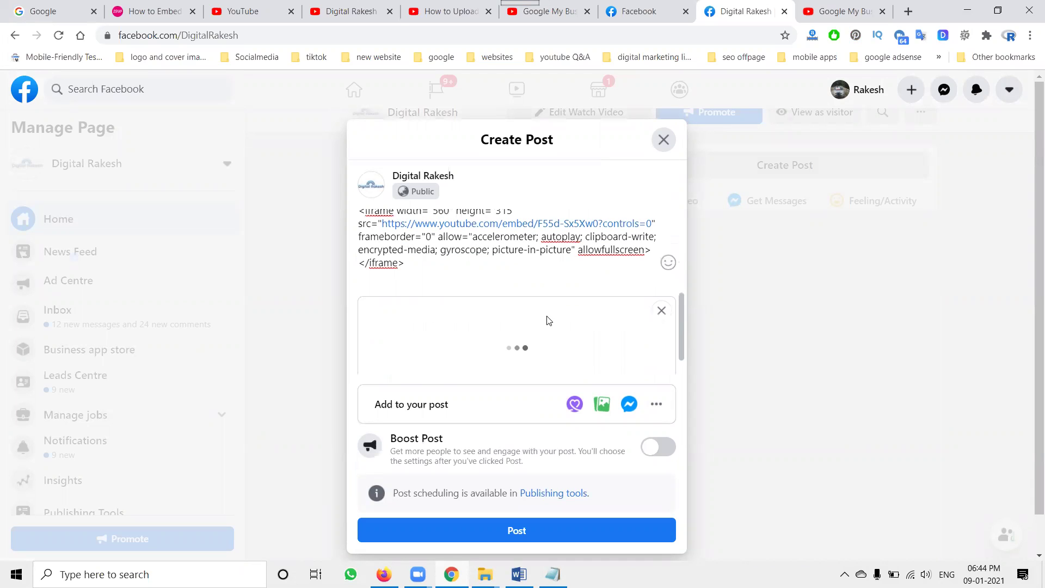
scroll(547, 320, "down", 2)
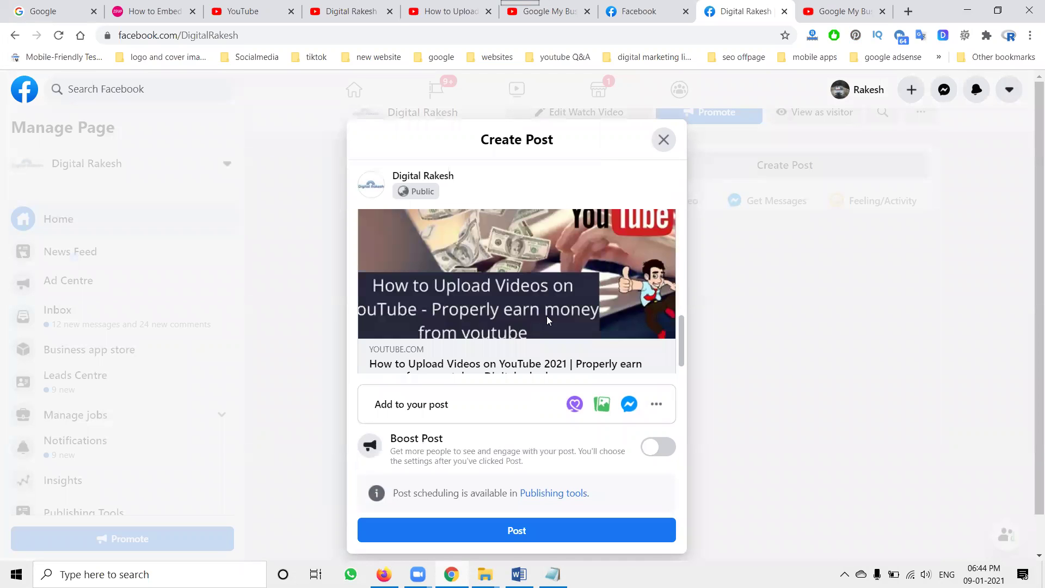
left_click(510, 532)
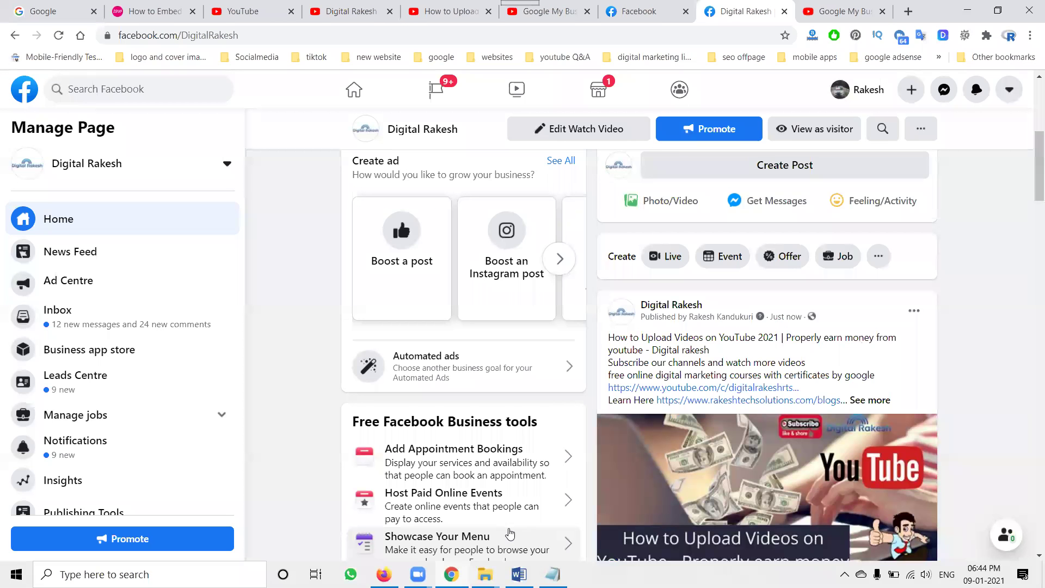
scroll(777, 372, "down", 3)
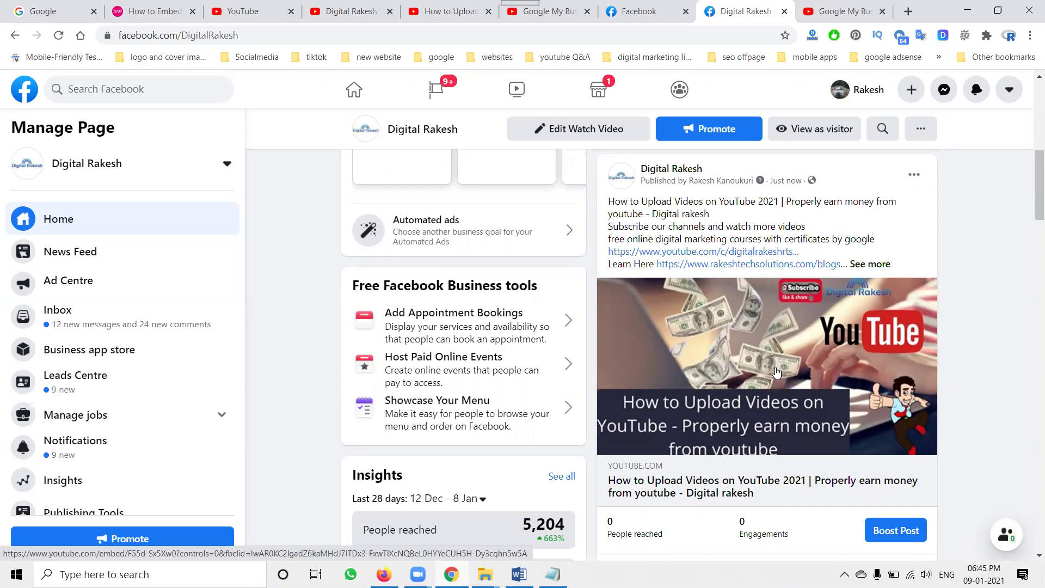
Browse the Facebook home feed and examine how the sponsored Netflix post presents its video and link.
left_click(626, 12)
scroll(540, 206, "down", 10)
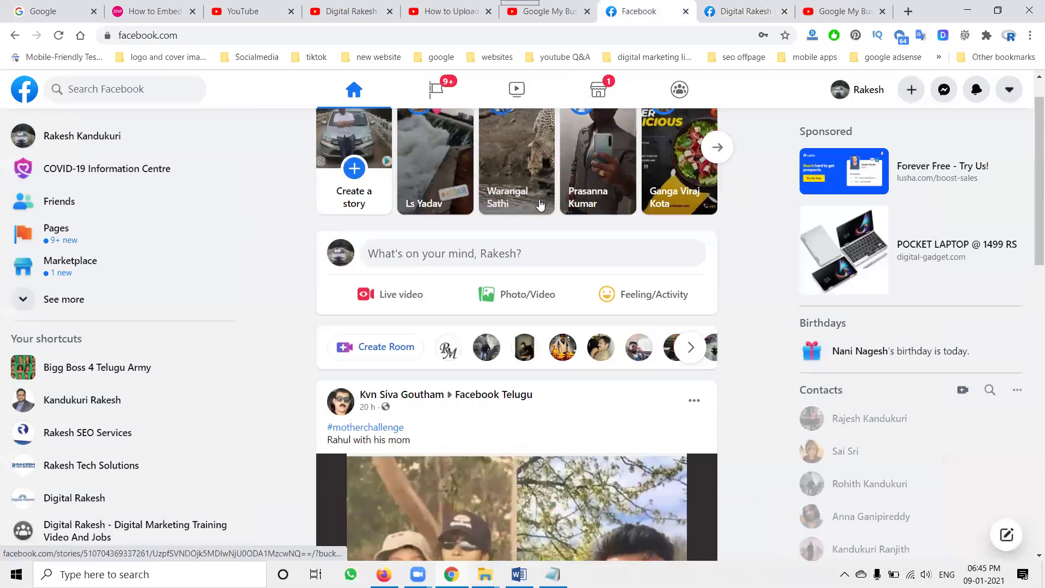
scroll(540, 206, "down", 10)
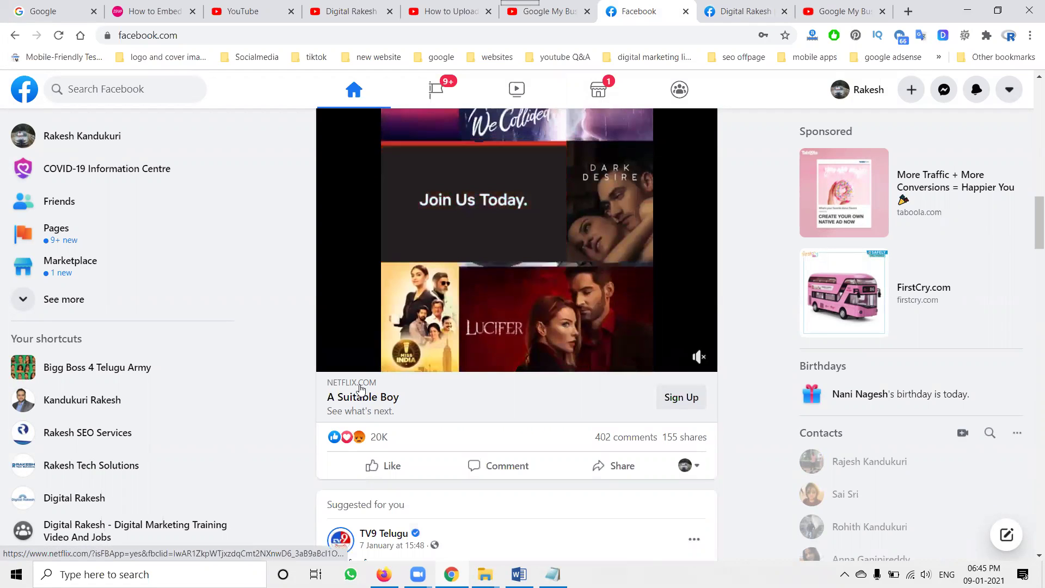
scroll(473, 241, "up", 4)
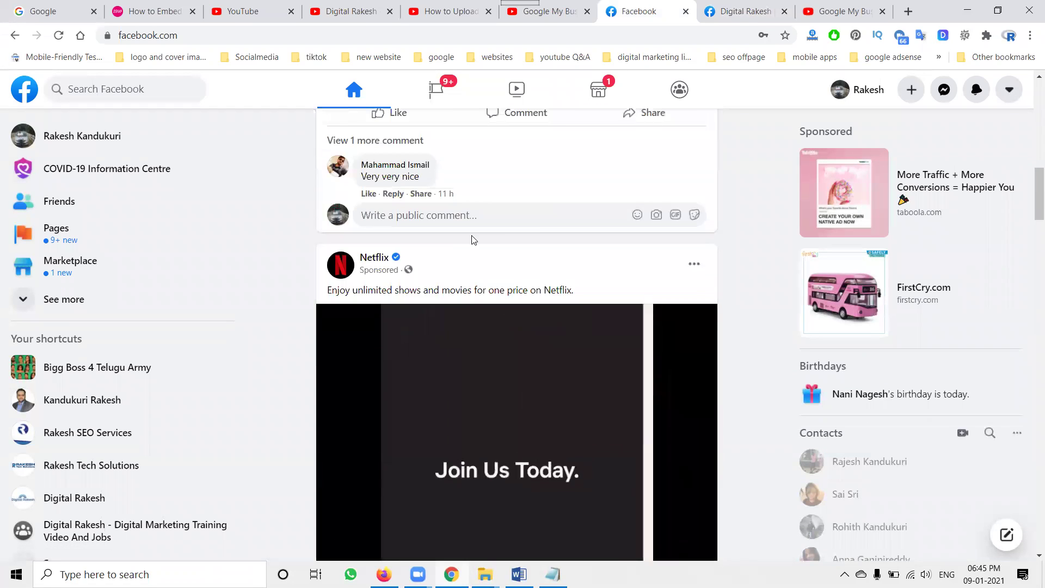
scroll(318, 281, "down", 12)
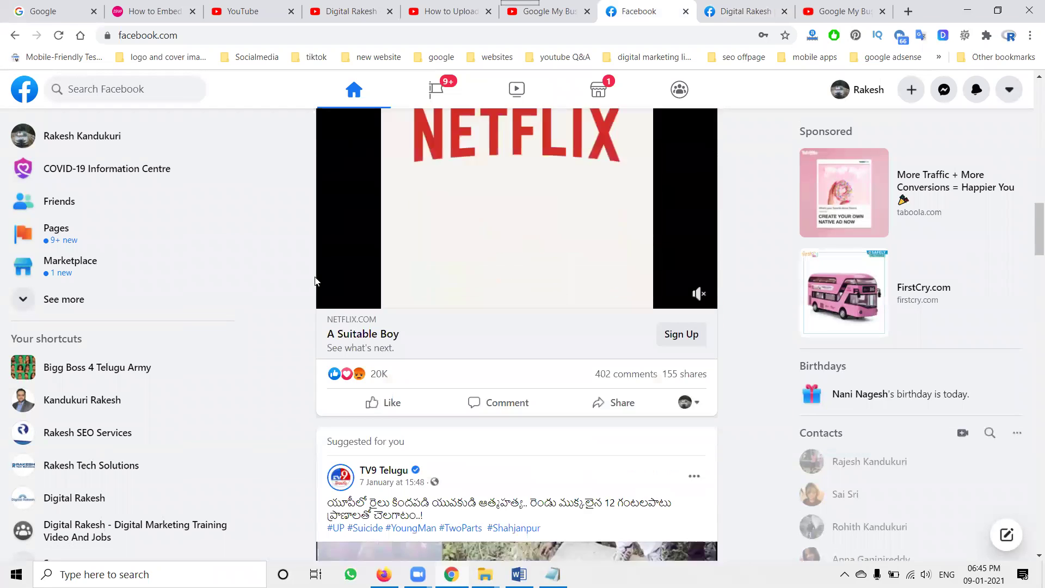
Browse further down the Facebook home feed and examine how the suggested, sponsored and video posts present their media and links.
scroll(319, 301, "down", 8)
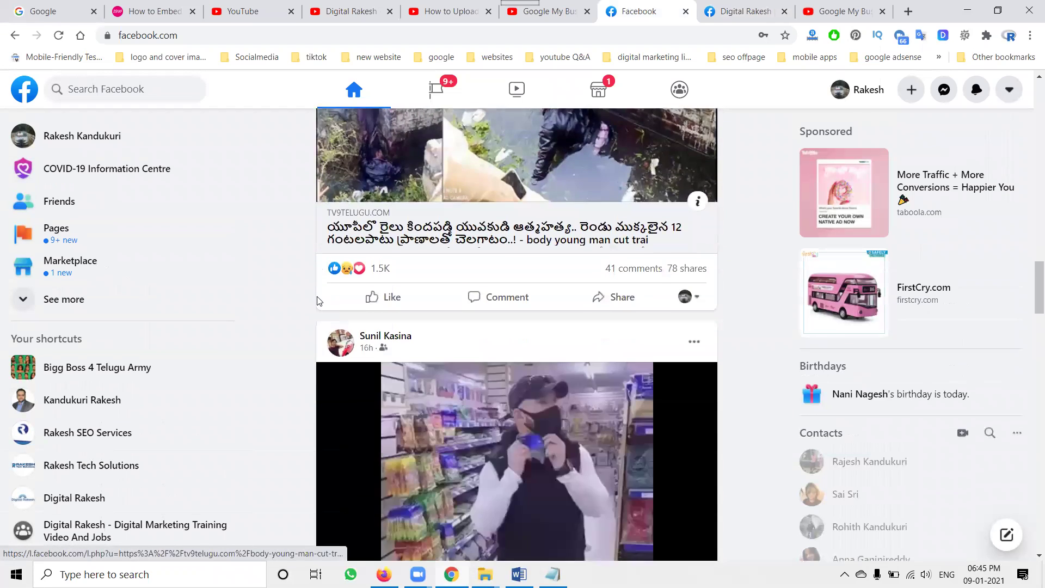
scroll(318, 303, "down", 8)
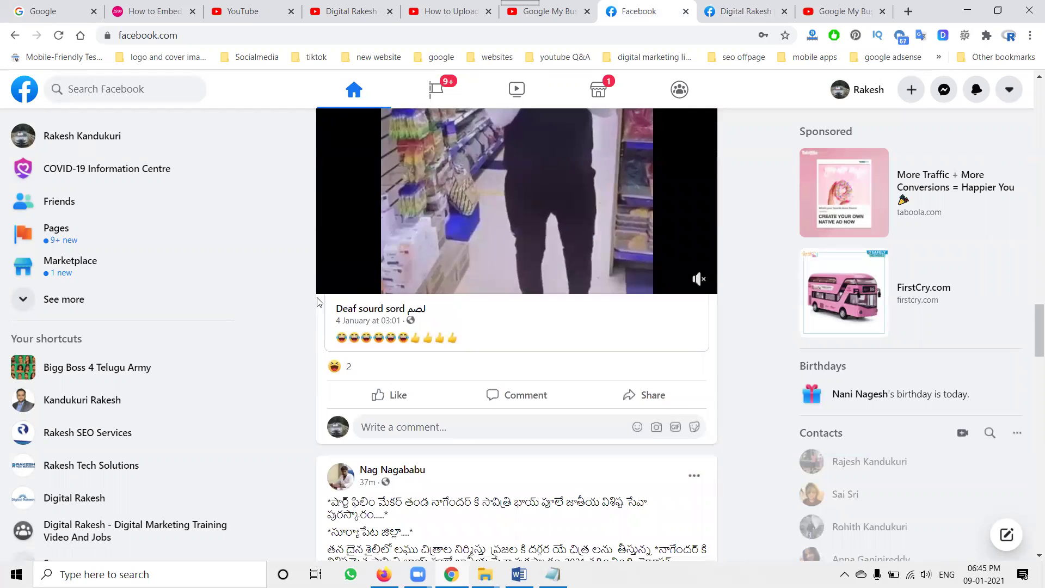
scroll(319, 308, "down", 14)
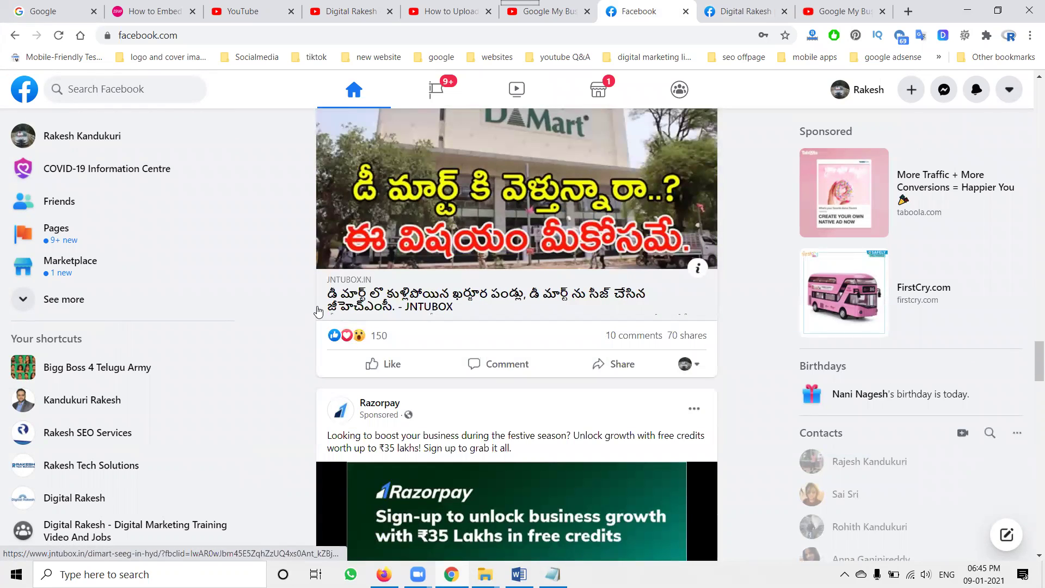
scroll(318, 312, "down", 15)
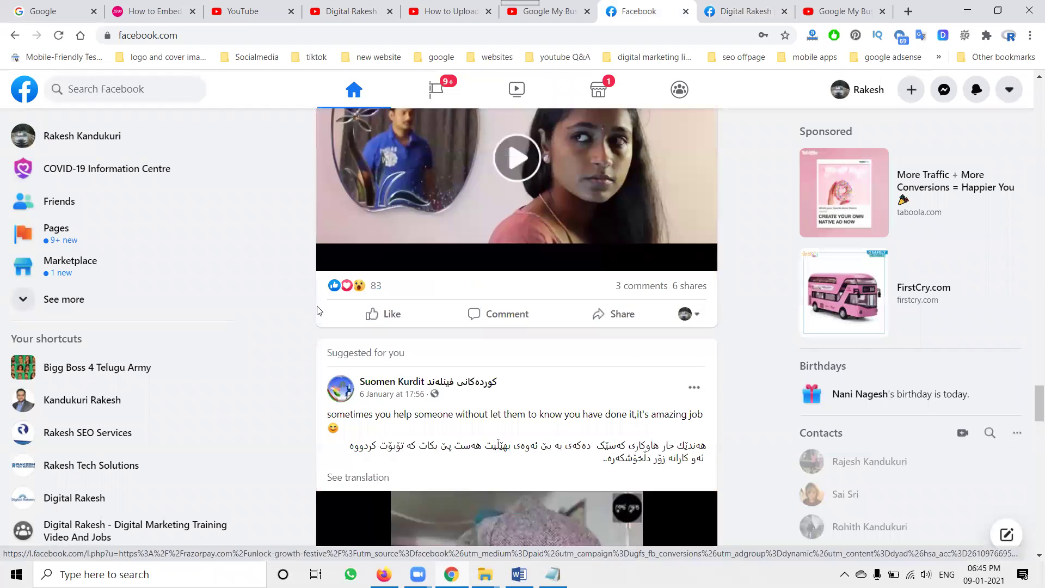
scroll(319, 310, "down", 10)
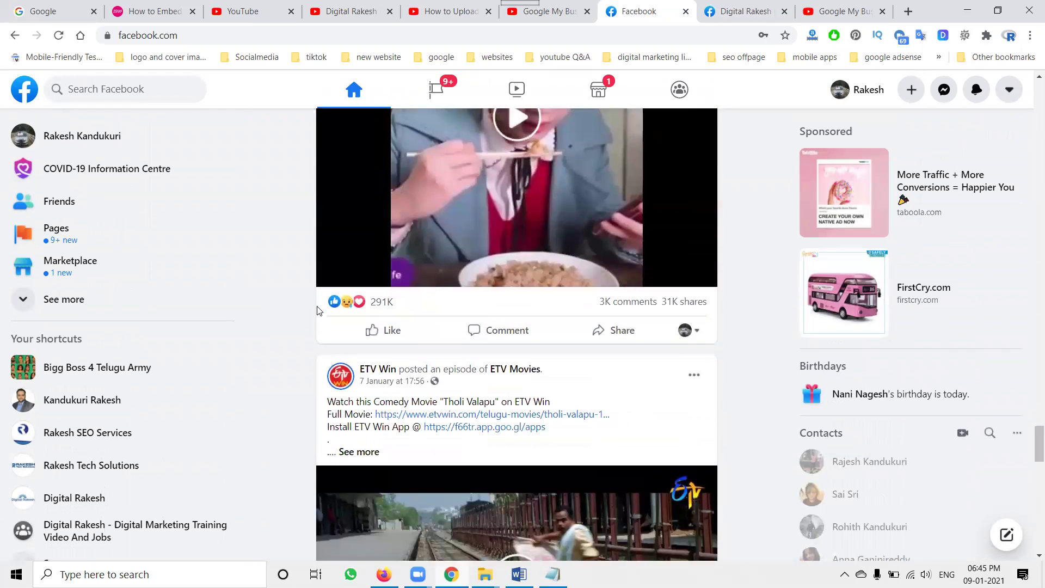
scroll(318, 311, "down", 8)
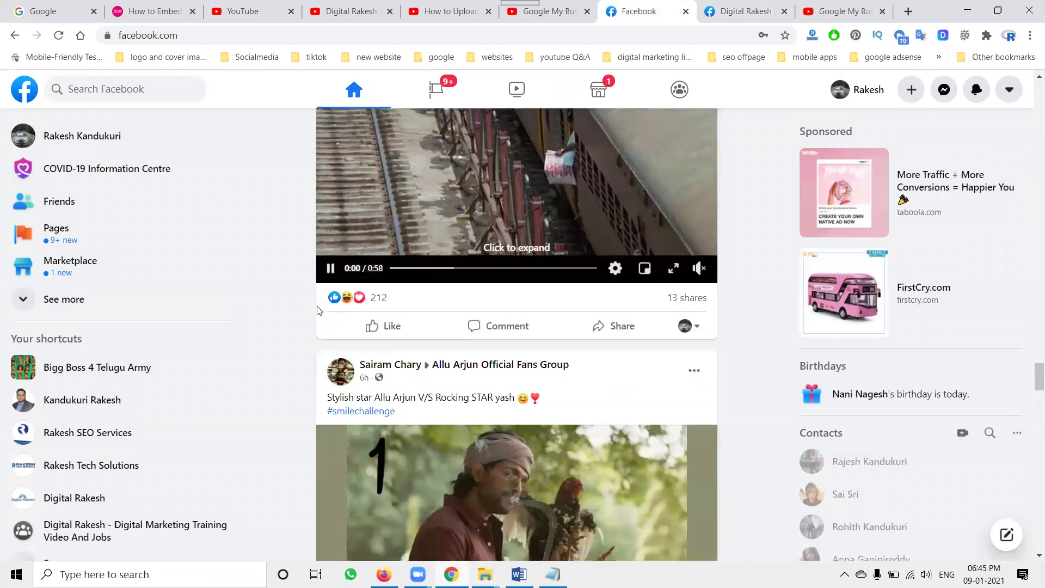
scroll(318, 310, "down", 3)
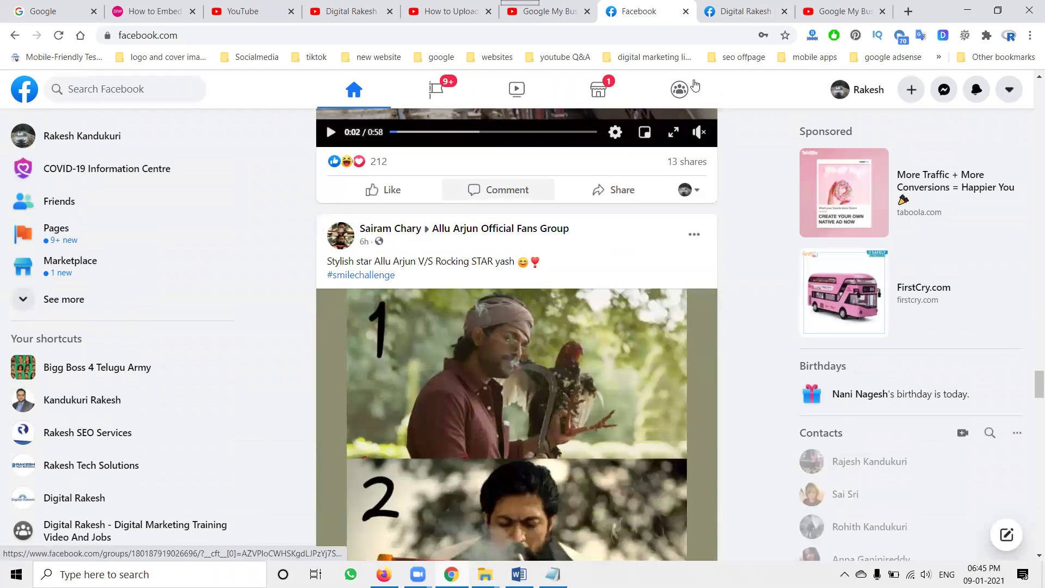
Open the embedded video from the newest Digital Rakesh page post, play it briefly, pause it and dismiss the suggested videos.
left_click(735, 7)
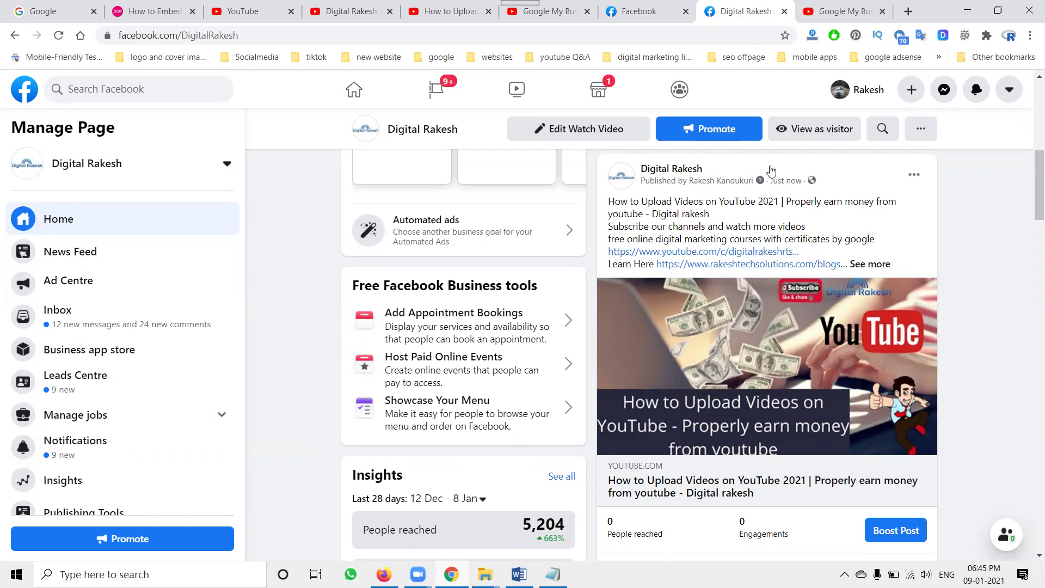
left_click(781, 358)
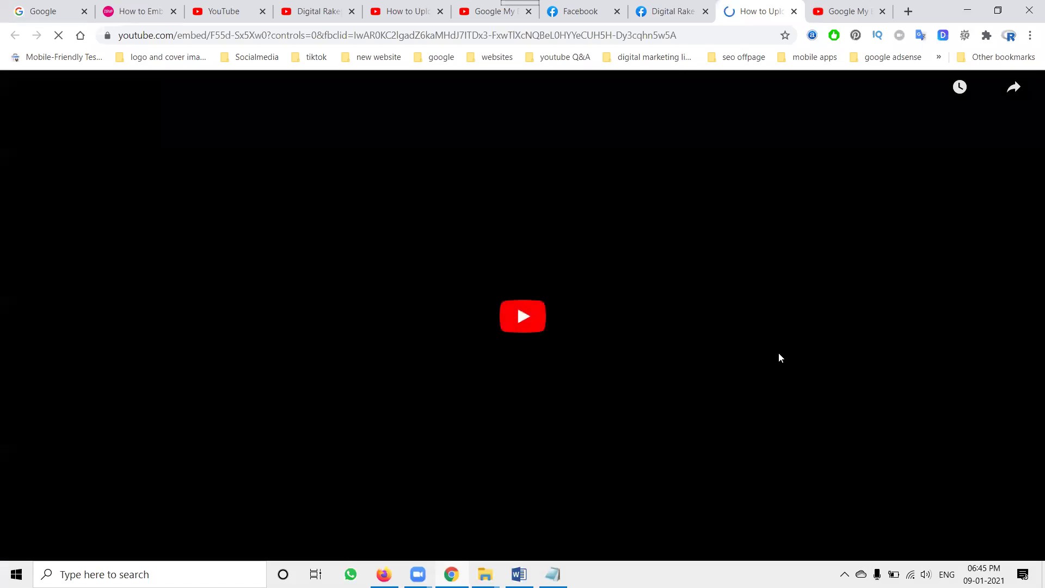
left_click(535, 320)
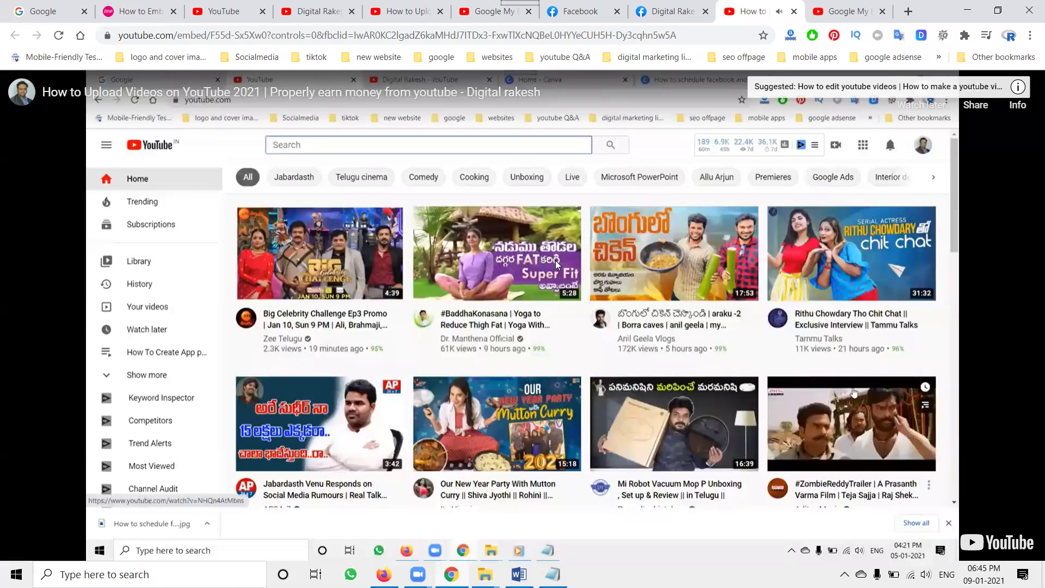
left_click(444, 340)
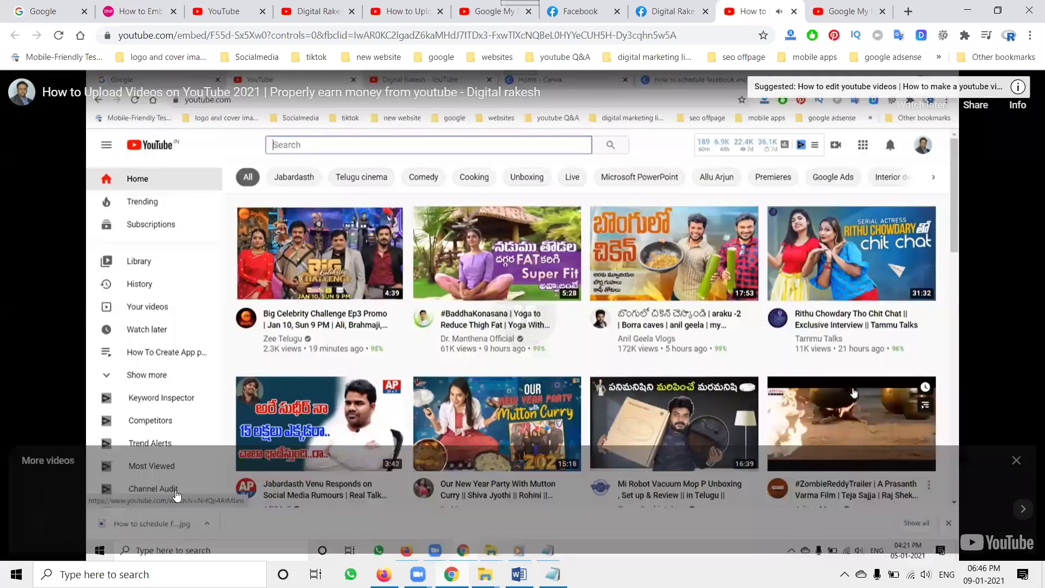
left_click(1014, 461)
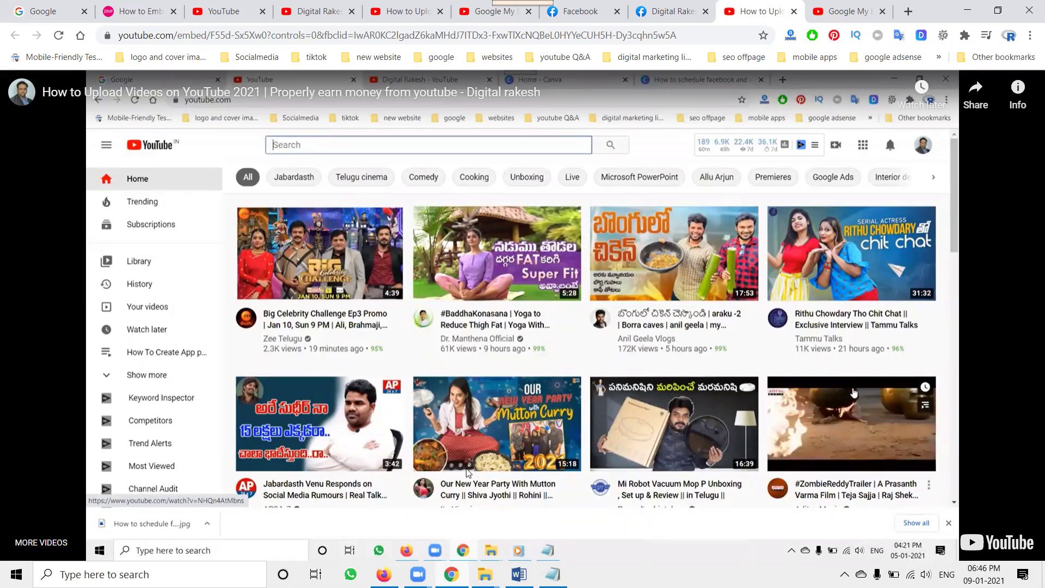
left_click(467, 352)
left_click(467, 351)
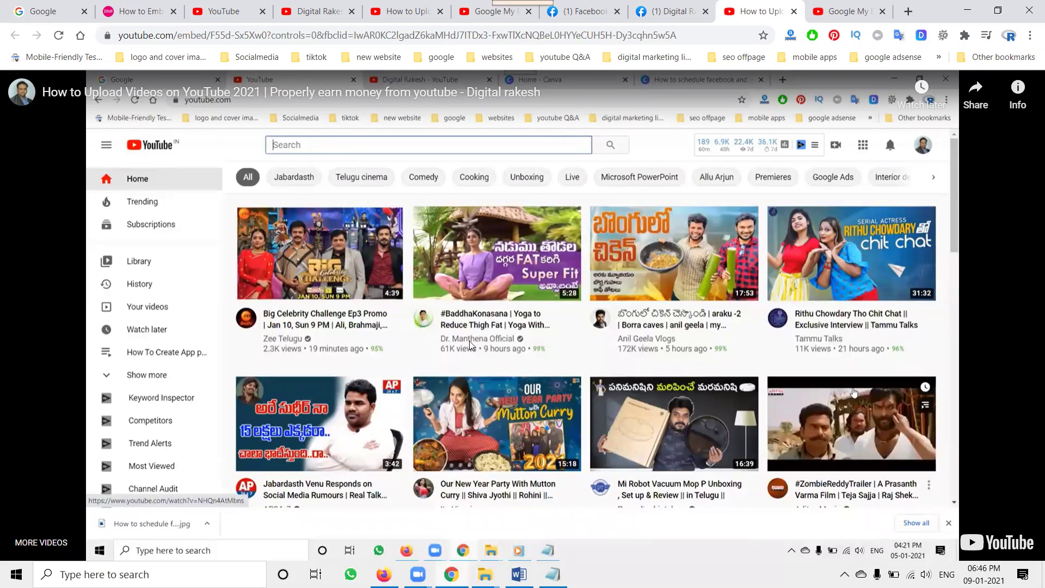
Pause the embedded Google My Business tutorial, dismiss its suggested videos and compare its player controls with the How to Upload Videos embed.
left_click(830, 9)
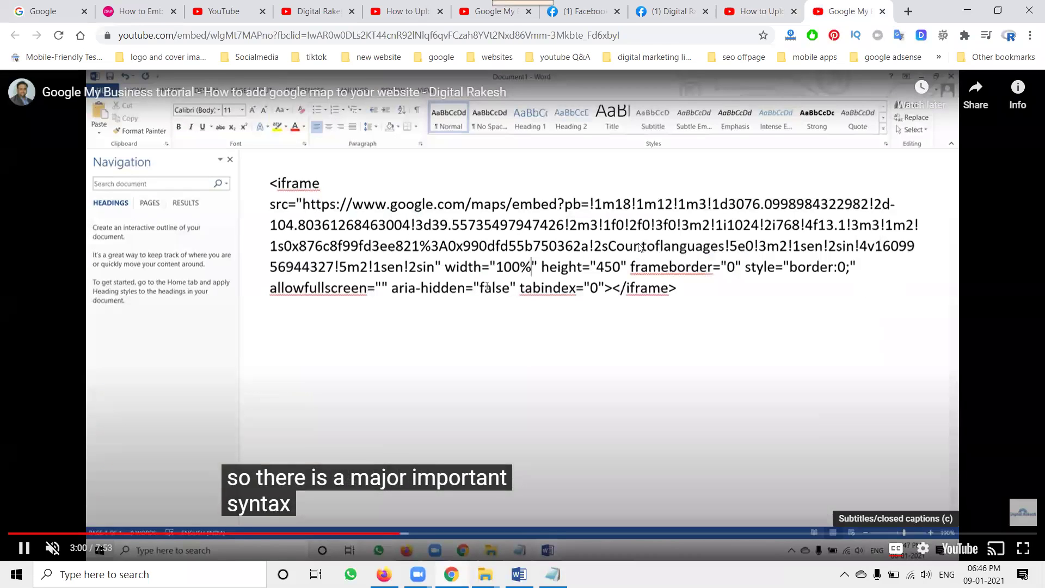
left_click(640, 248)
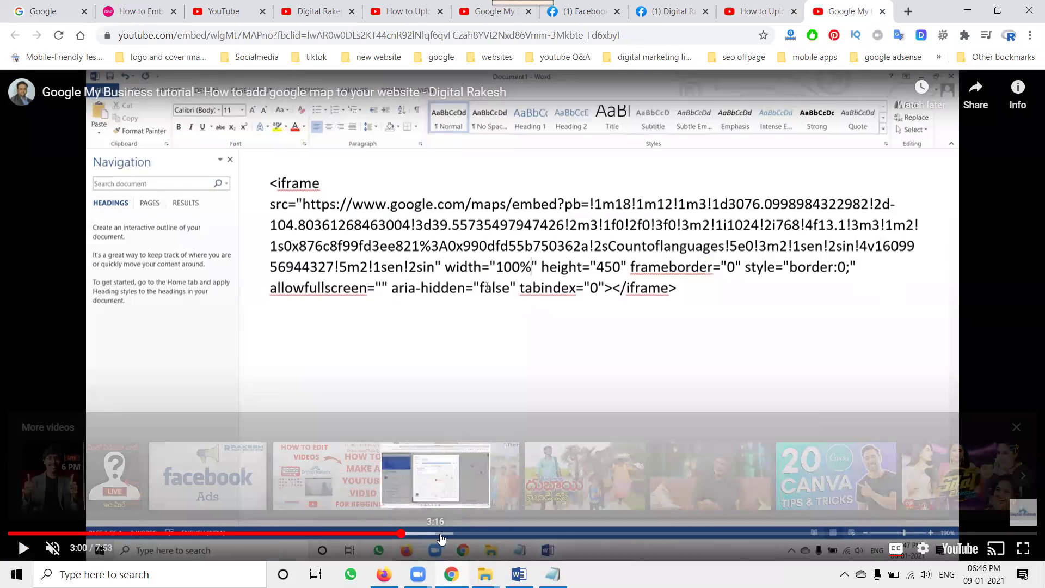
left_click(1017, 428)
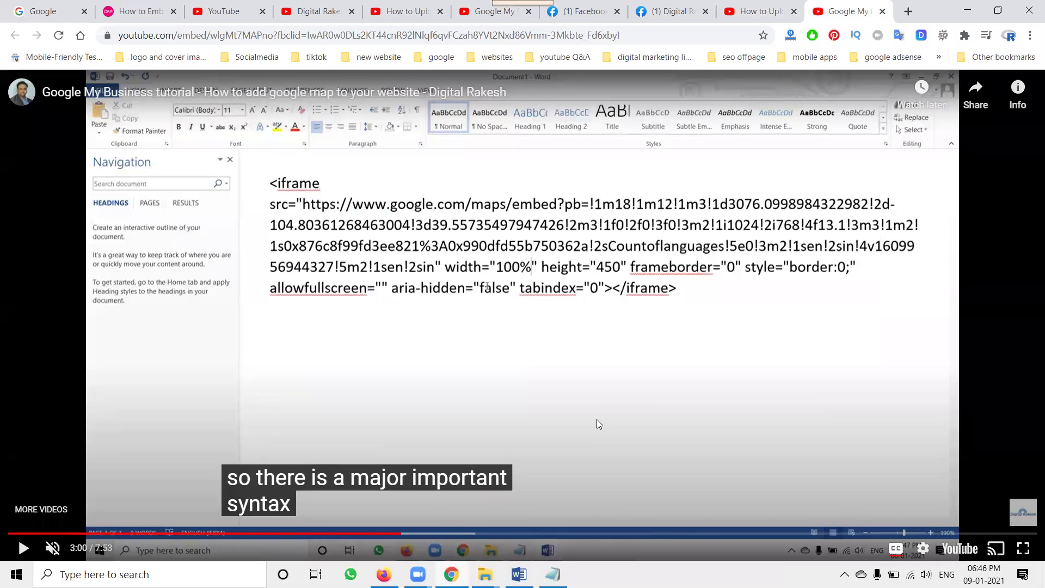
key("ctrl+shift+Tab")
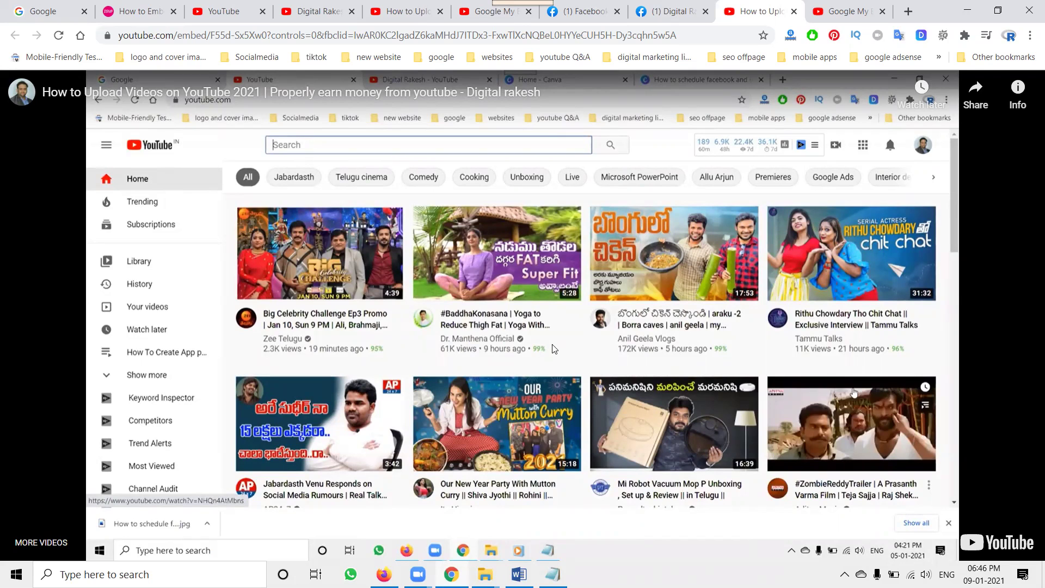
Try the privacy-enhanced mode and start time embed options for the How to Upload Videos on YouTube 2021 video, switching each back off.
left_click(359, 8)
left_click(384, 11)
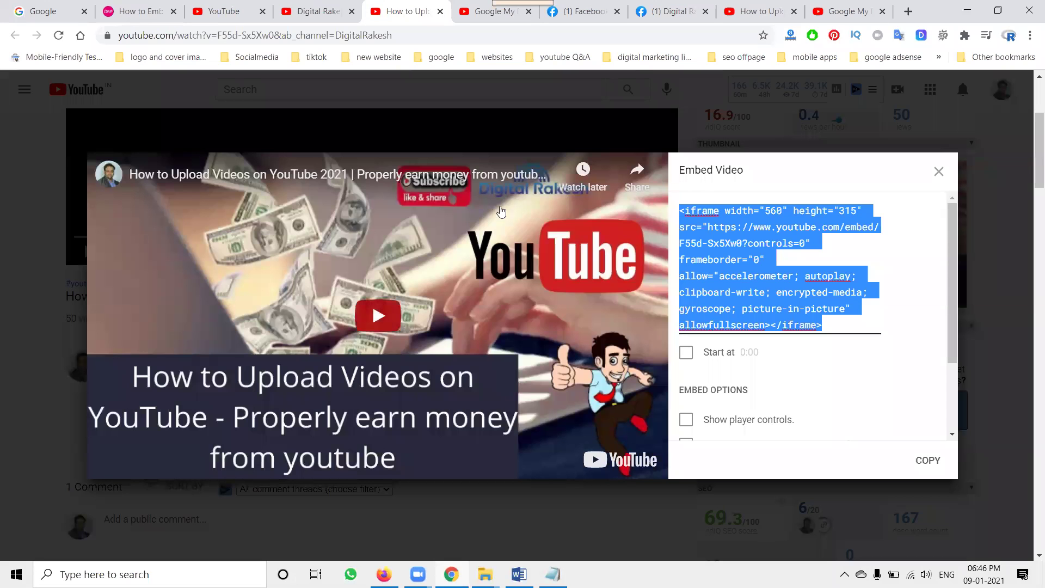
scroll(789, 390, "down", 2)
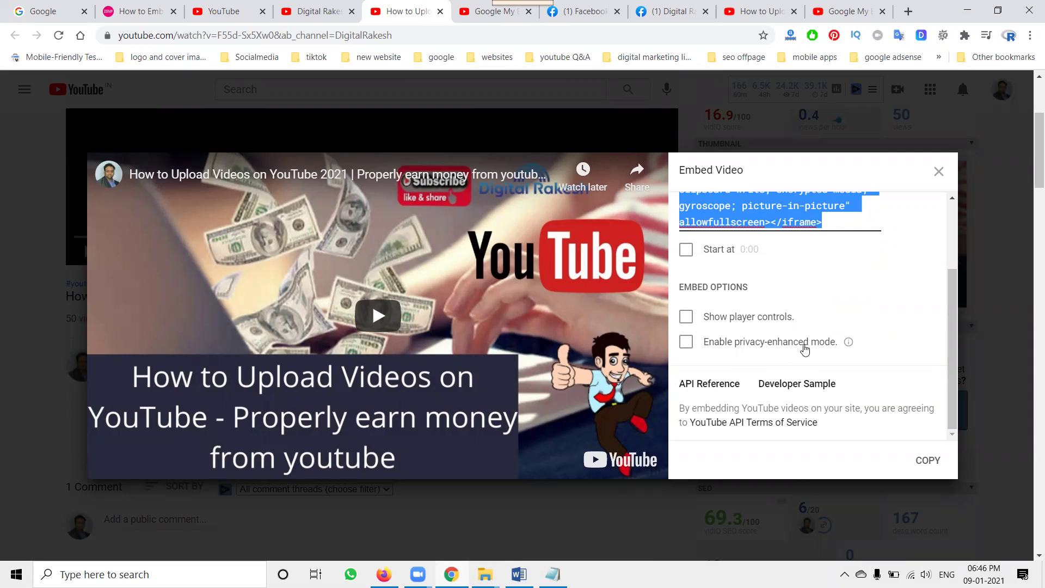
left_click(755, 347)
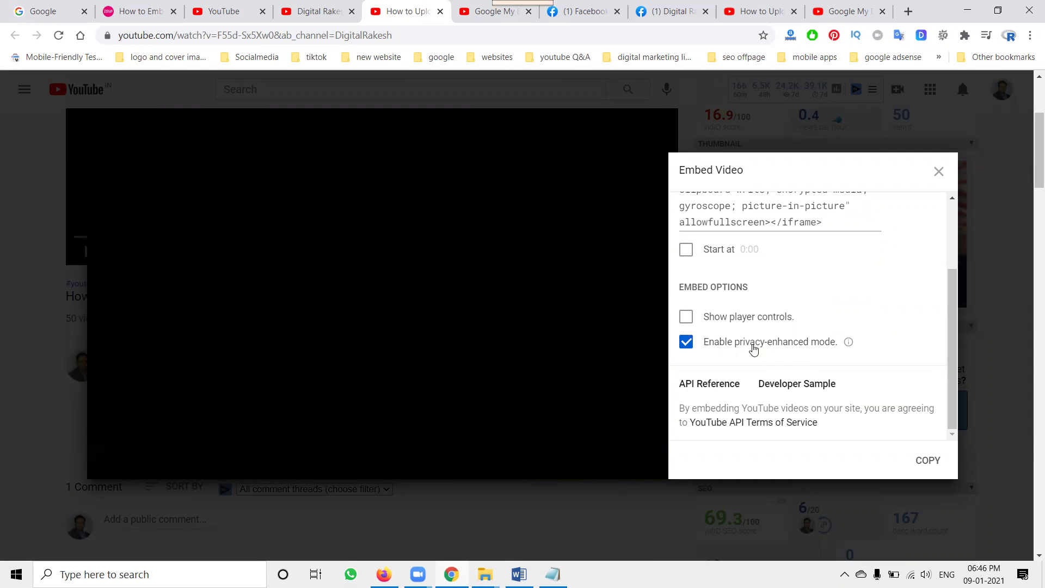
left_click(717, 346)
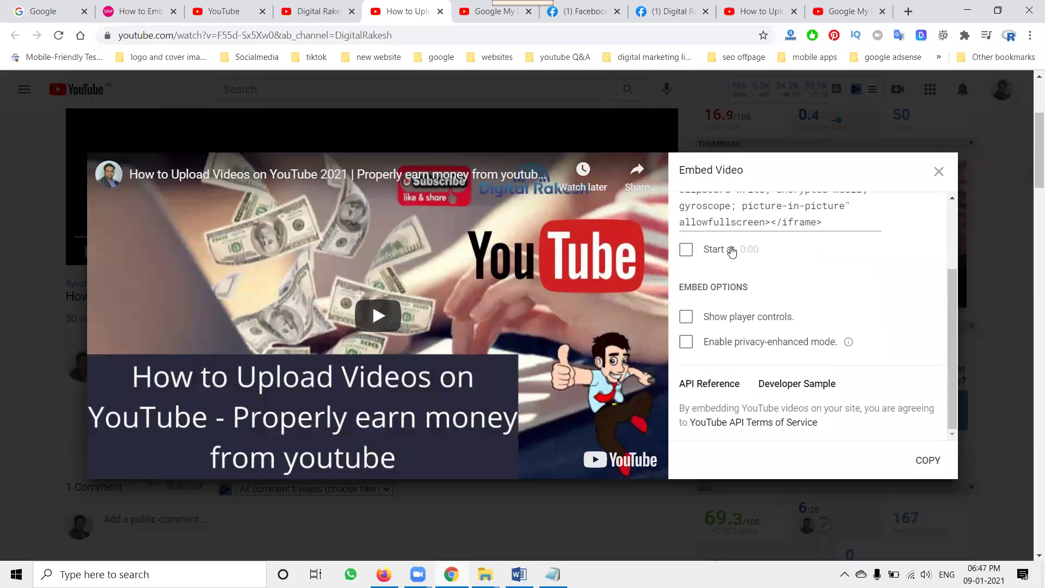
left_click(732, 251)
left_click(722, 254)
scroll(864, 323, "up", 2)
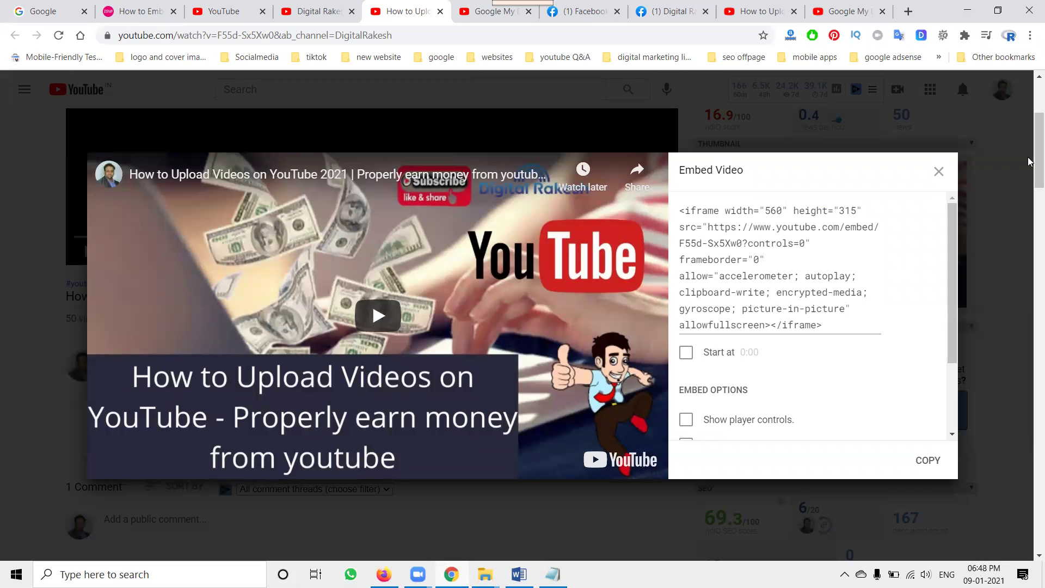
Compare the embedded How to Upload Videos player without controls against the Google My Business tutorial player with controls once more.
left_click(757, 11)
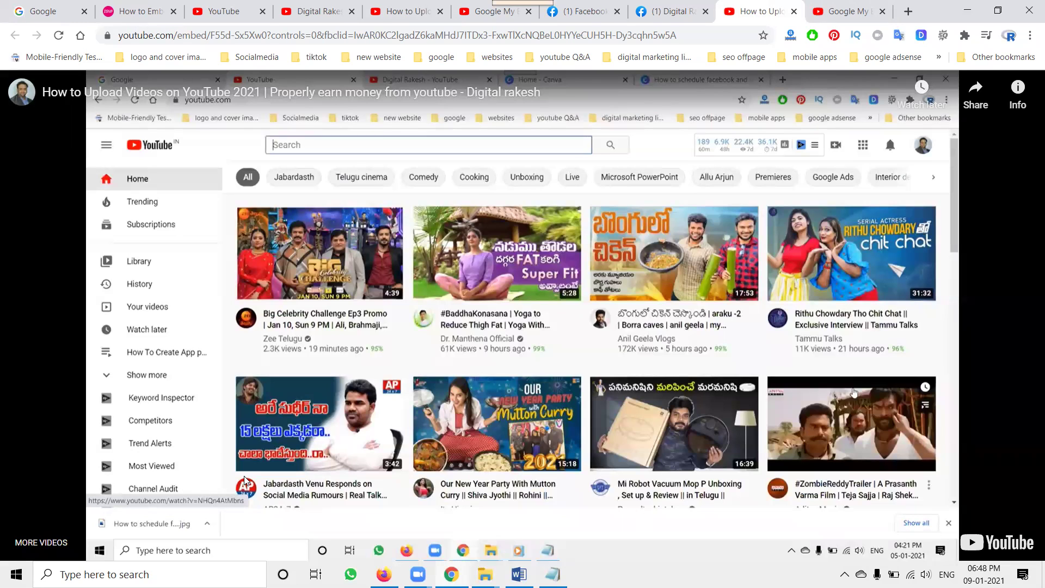
left_click(833, 11)
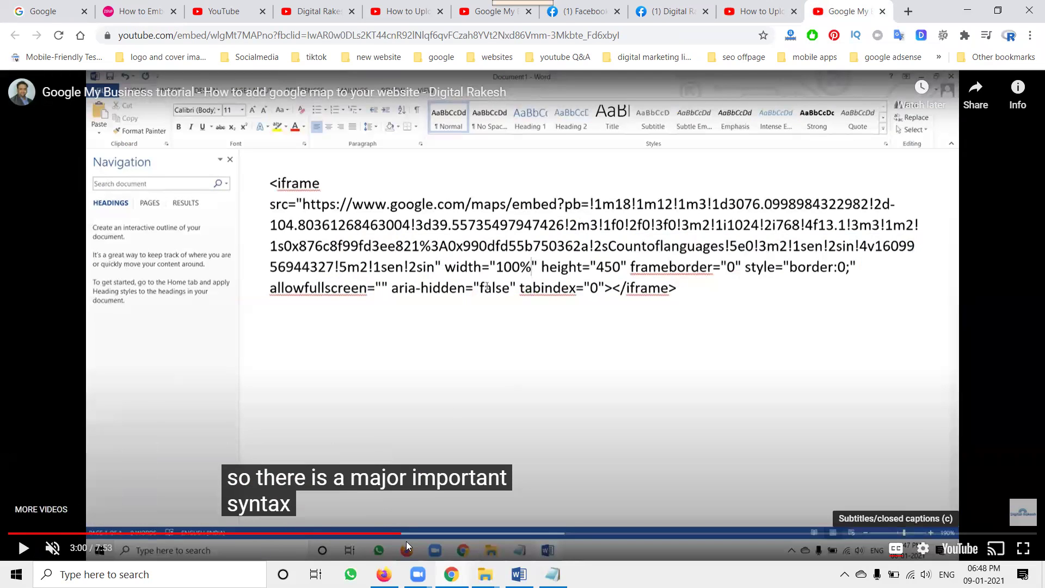
left_click(760, 11)
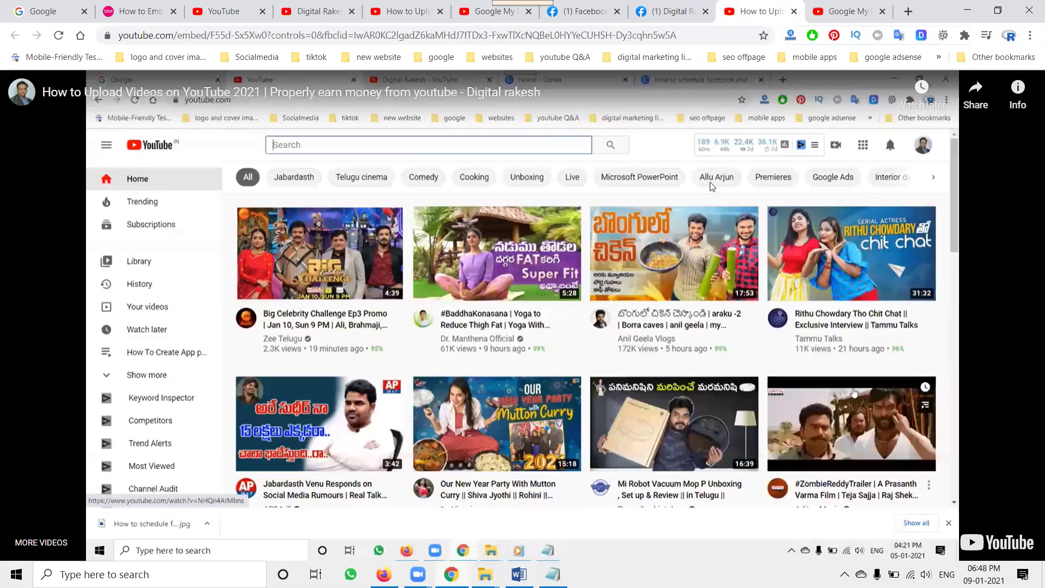